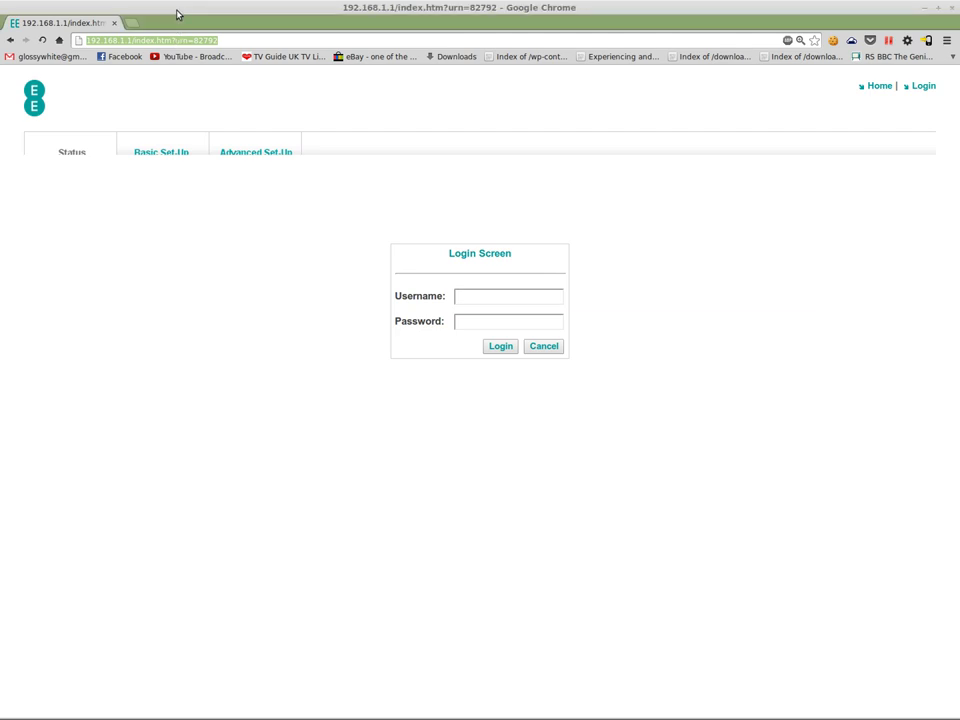
Step: Load 192.168.1.1 and log in with the saved admin username and its password
type("1")
left_click(182, 58)
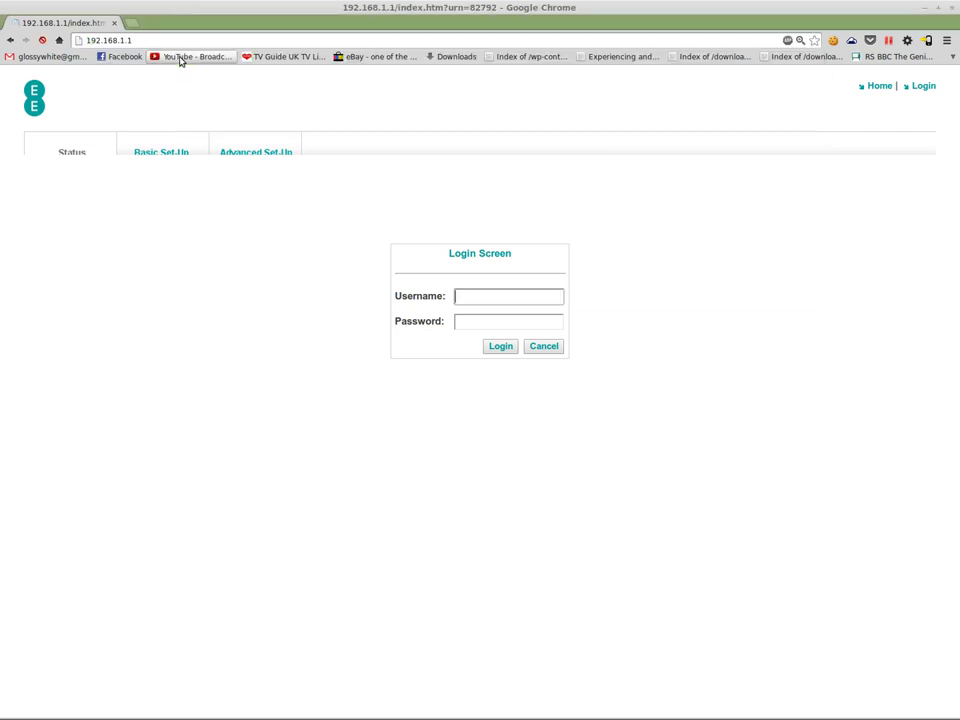
left_click(493, 297)
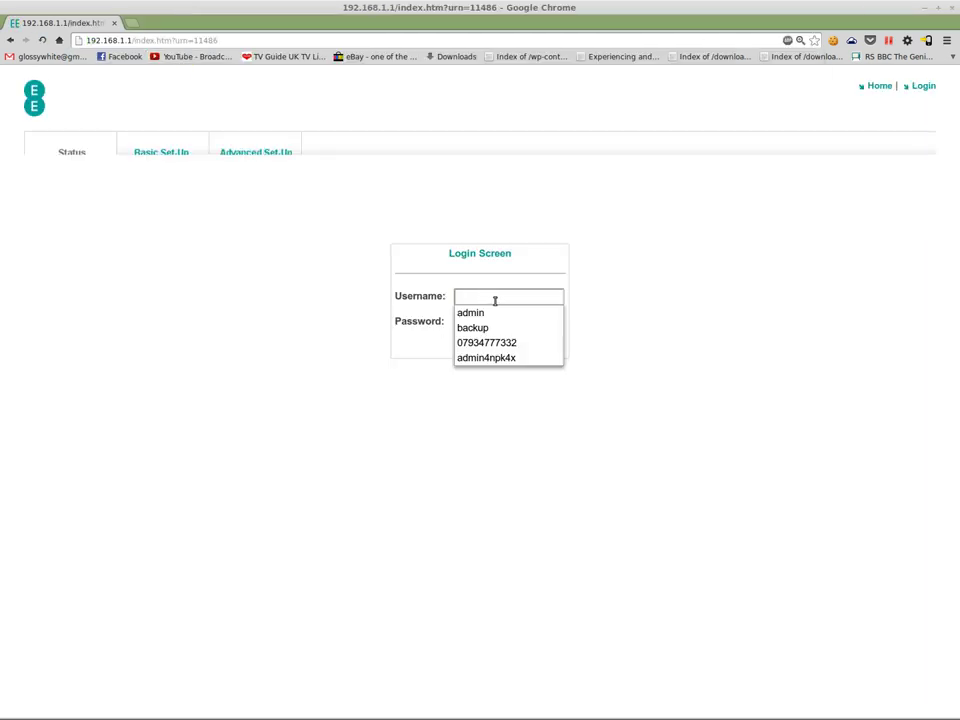
type("ad")
left_click(495, 312)
left_click(507, 319)
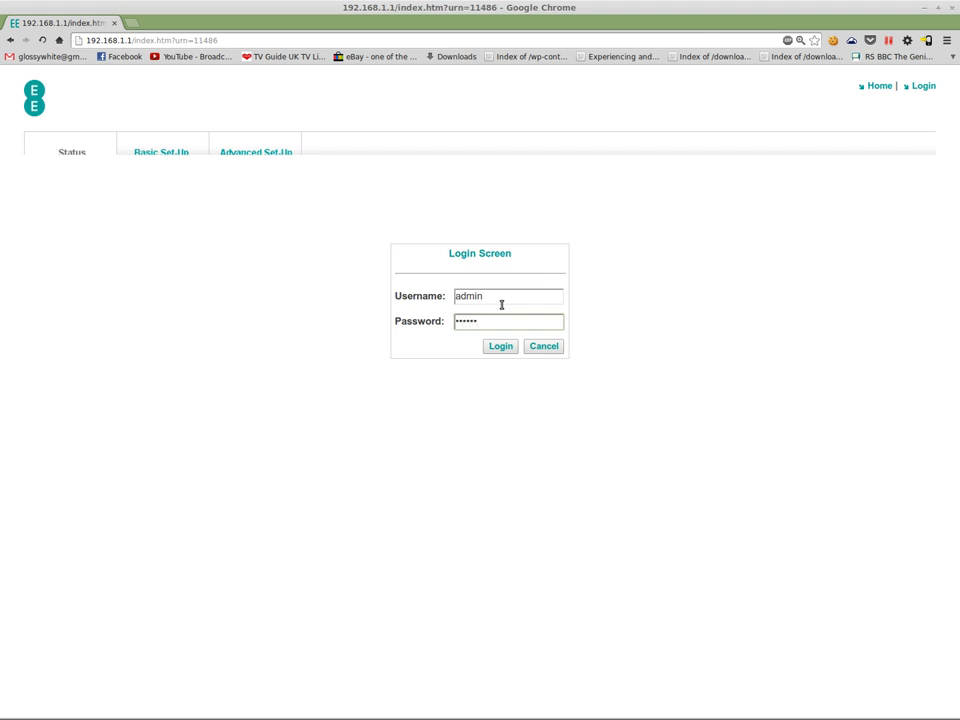
left_click(508, 345)
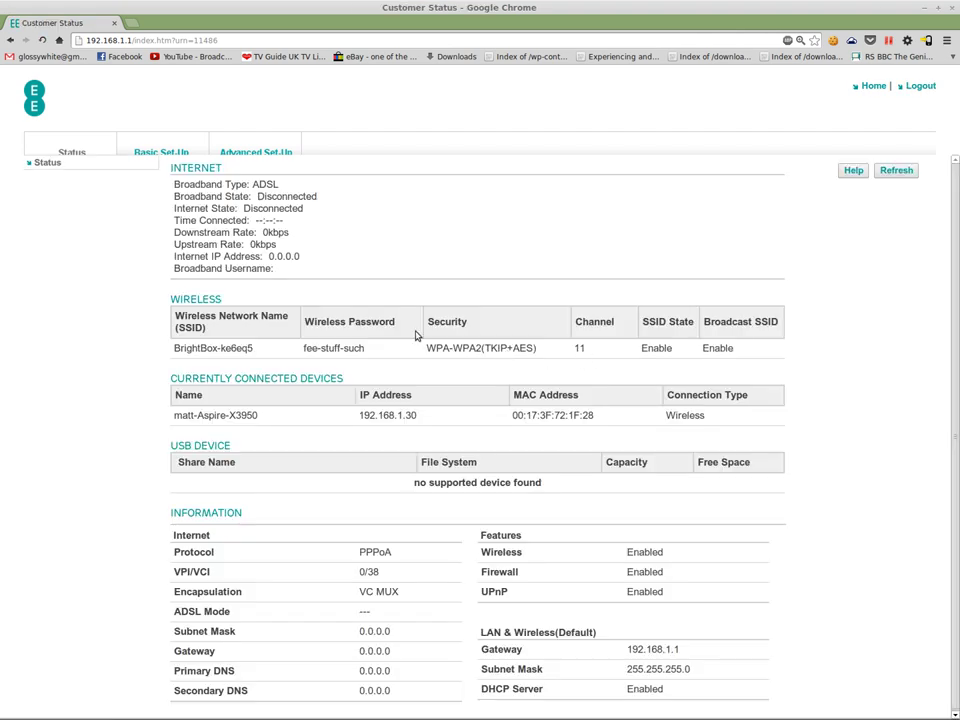
left_click(165, 148)
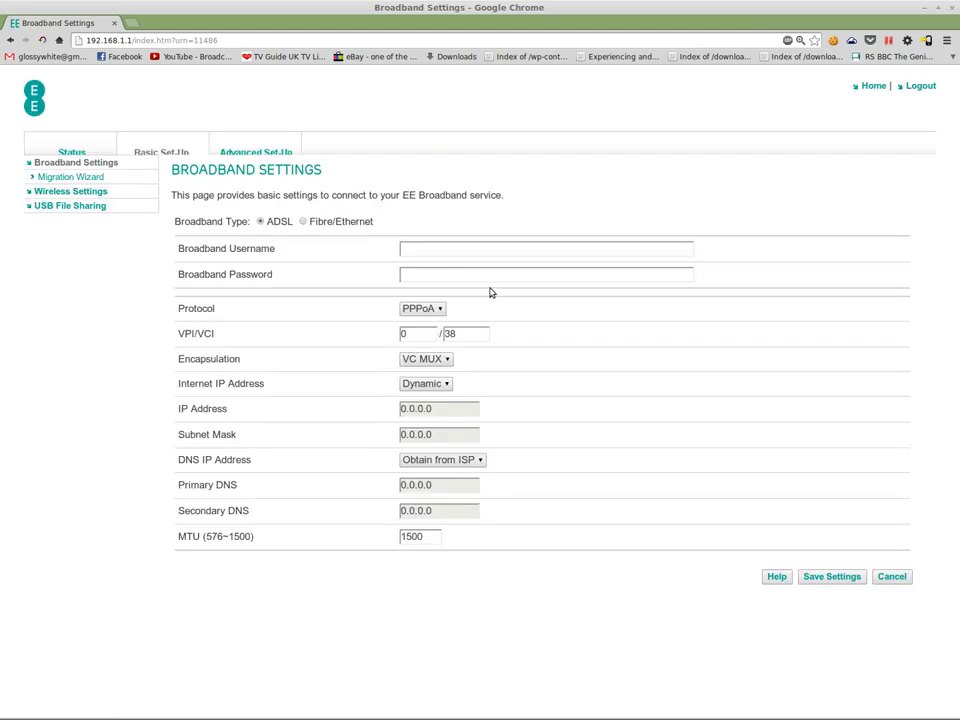
left_click(434, 249)
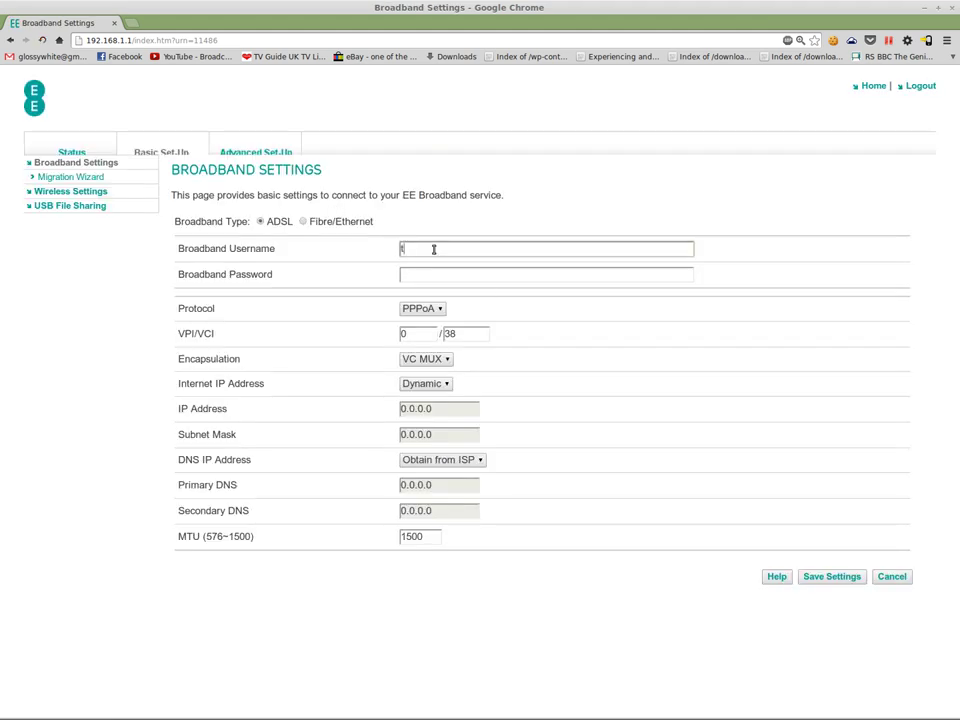
type("test@")
key("BackSpace")
type("radytoconnect@fs")
key("Tab")
type("password")
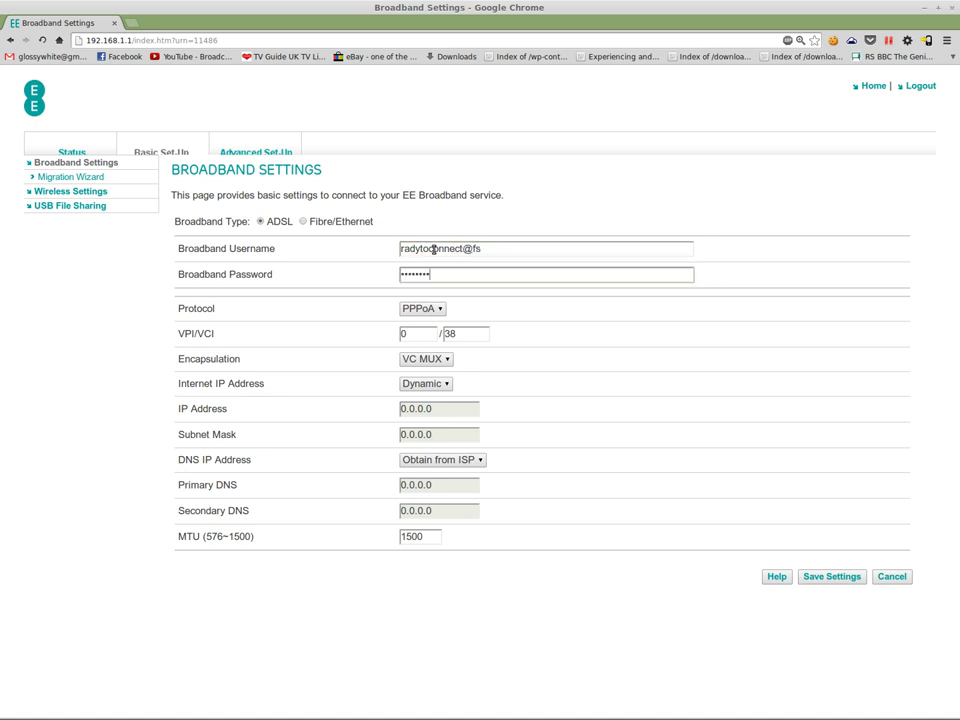
Step: Correct the username typo, save the broadband settings, and start changing the domain to bt
left_click(405, 249)
type("w")
key("BackSpace")
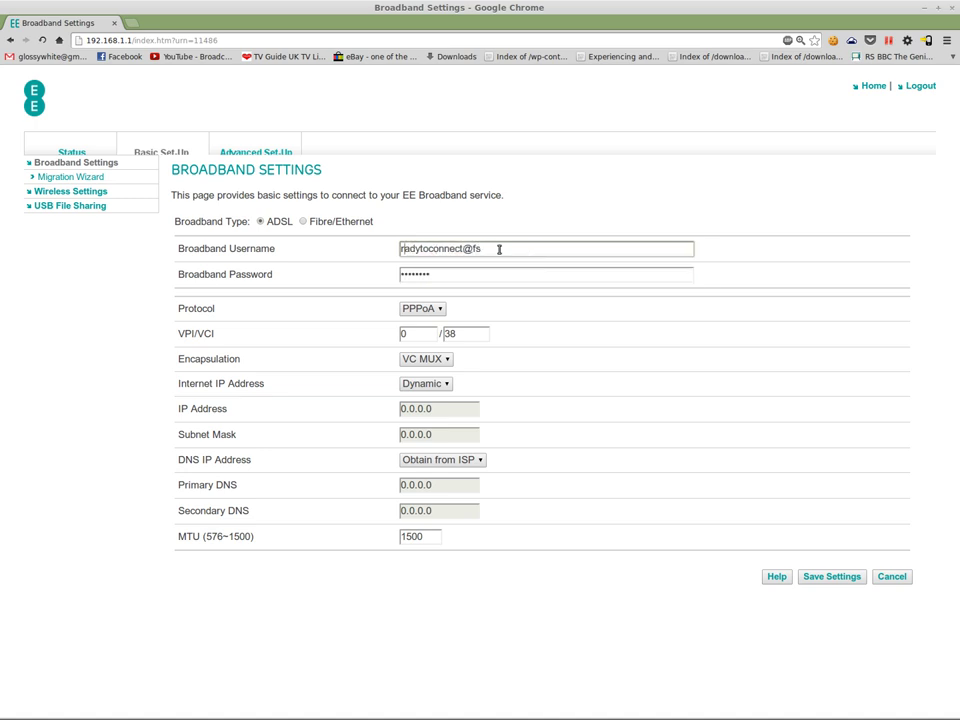
type("e")
left_click(482, 274)
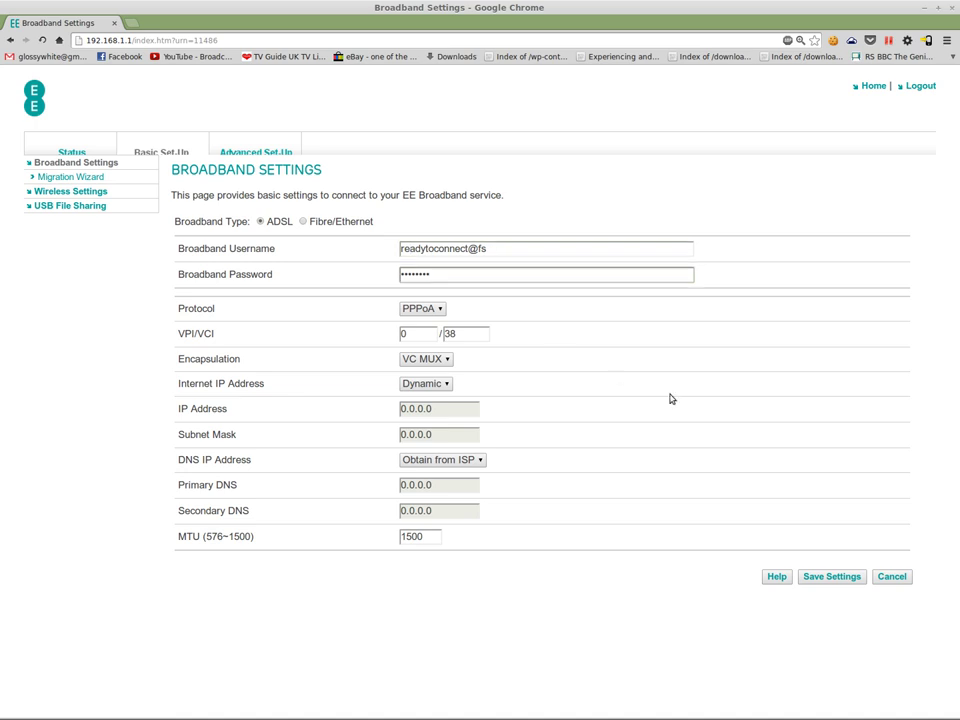
left_click(846, 579)
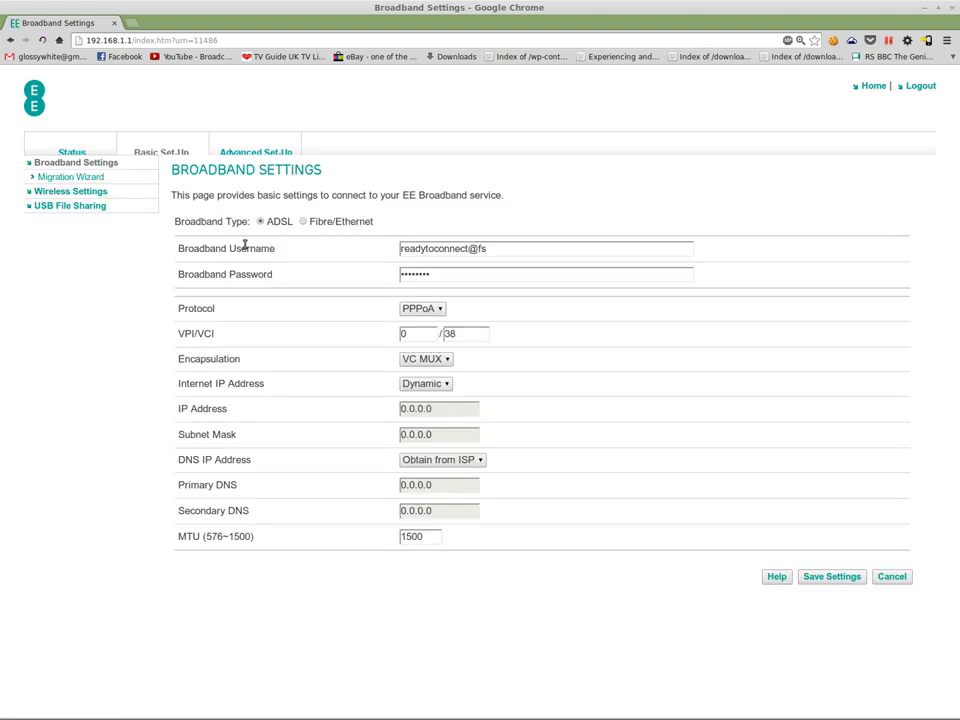
left_click_drag(479, 251, 587, 251)
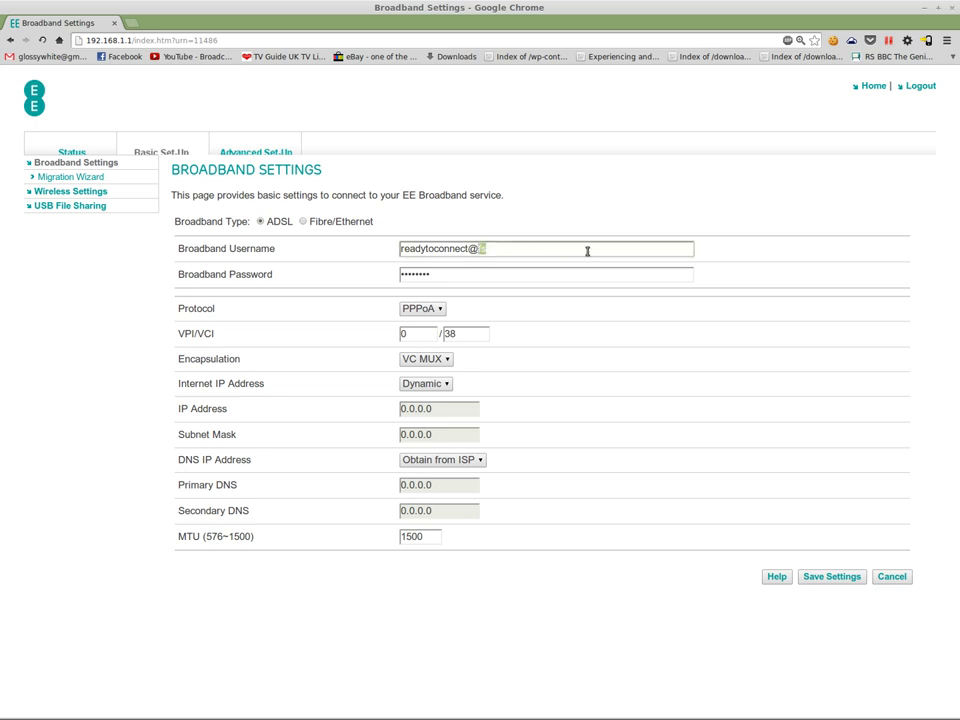
type("bt.com")
left_click(840, 576)
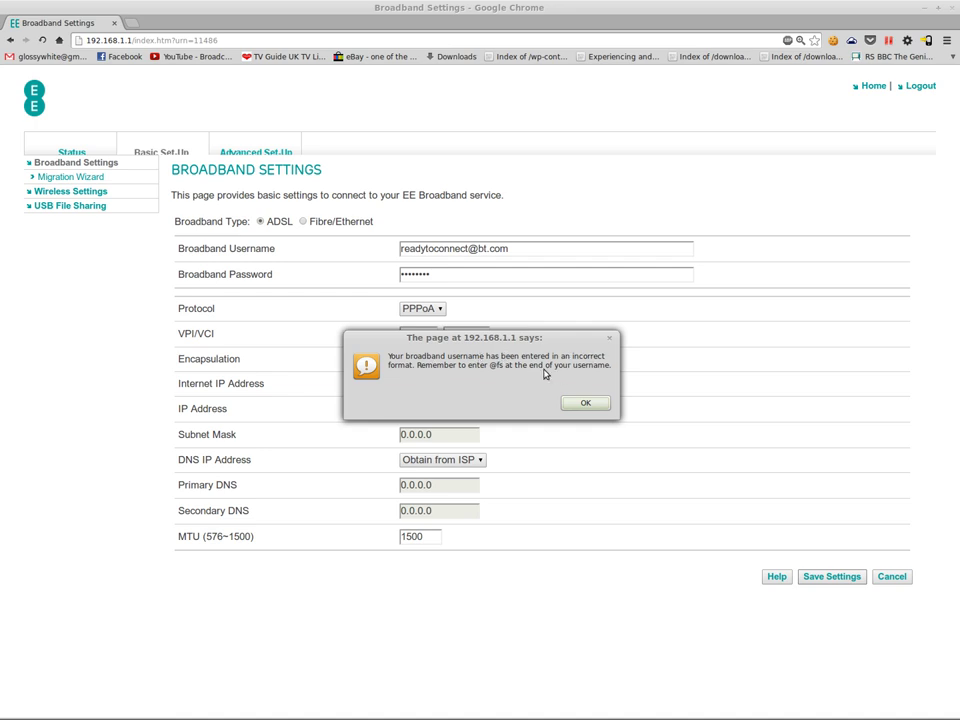
left_click(578, 403)
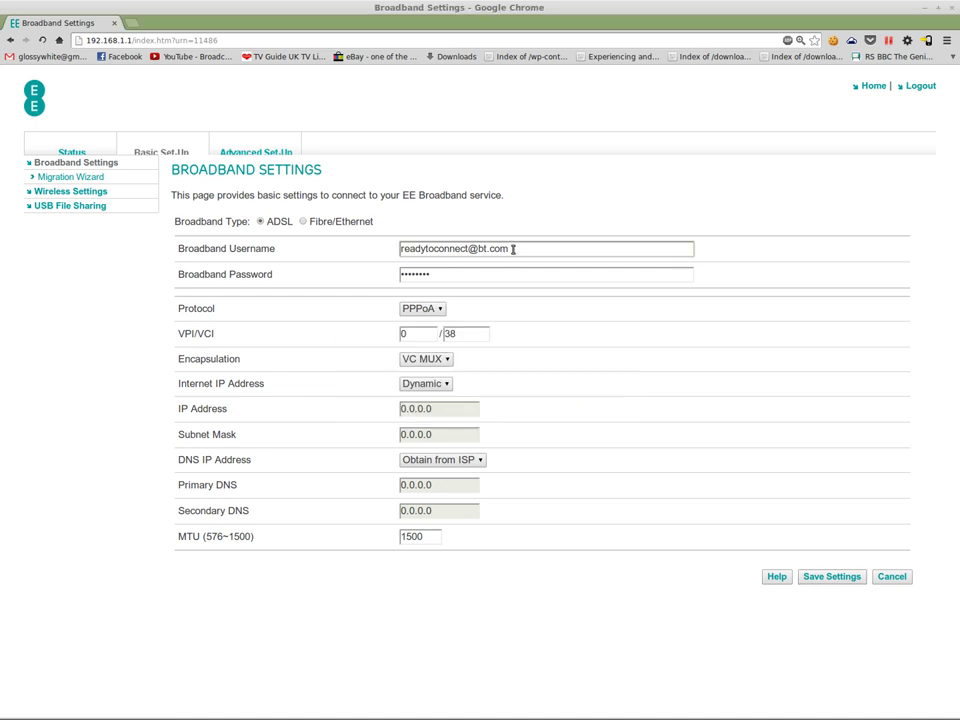
left_click_drag(478, 248, 603, 264)
type("fs")
key("Tab")
key("BackSpace")
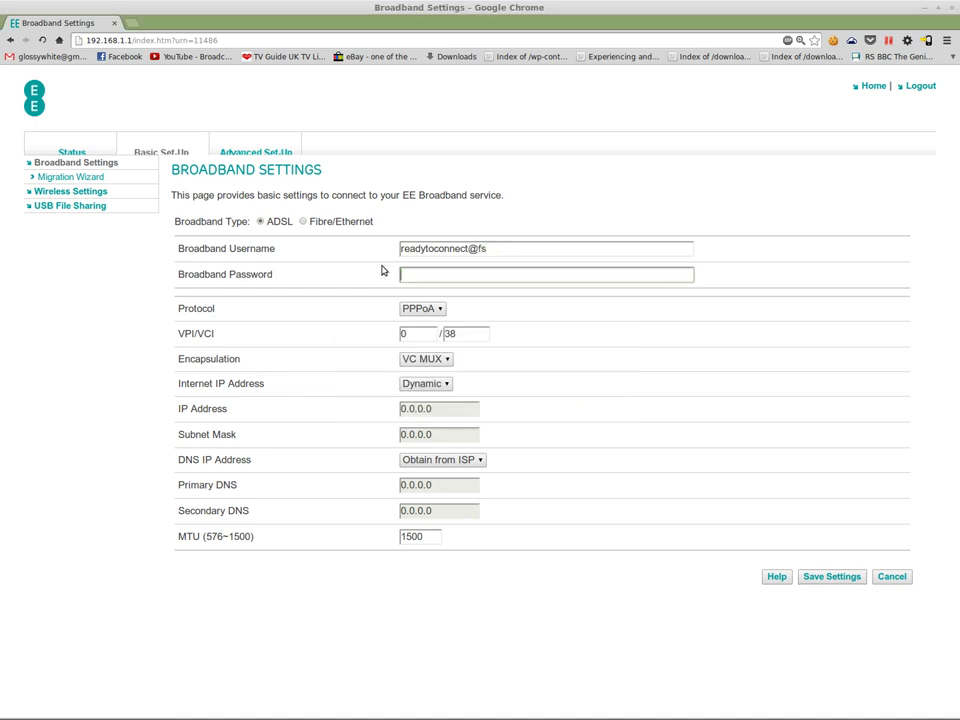
left_click(829, 577)
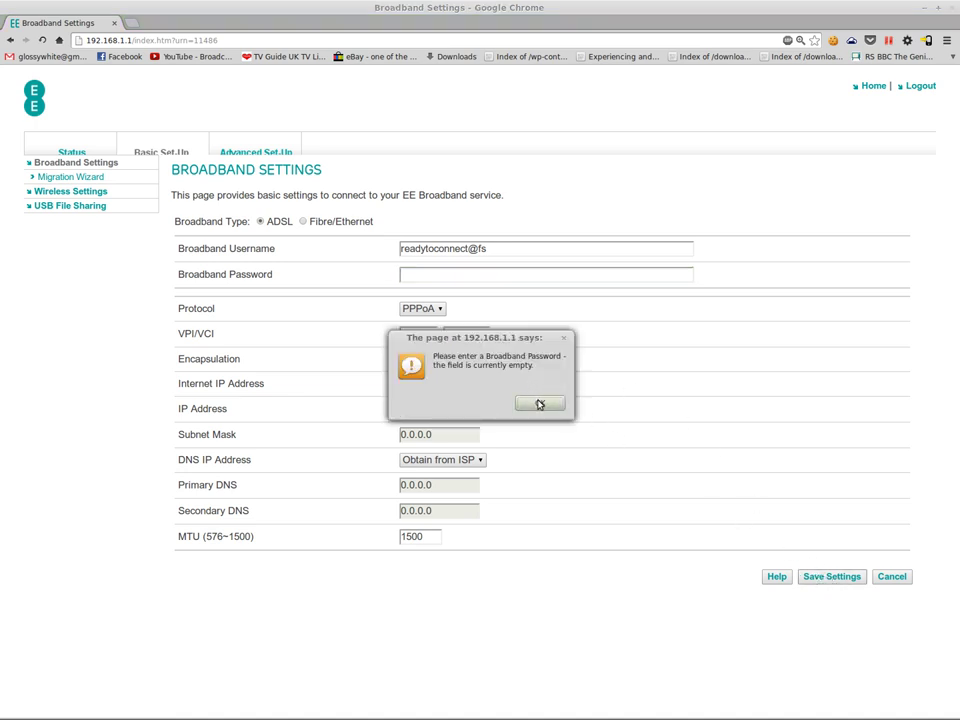
left_click(538, 403)
Step: Paste a new, longer password, save the broadband settings, and open Chrome DevTools
left_click(459, 276)
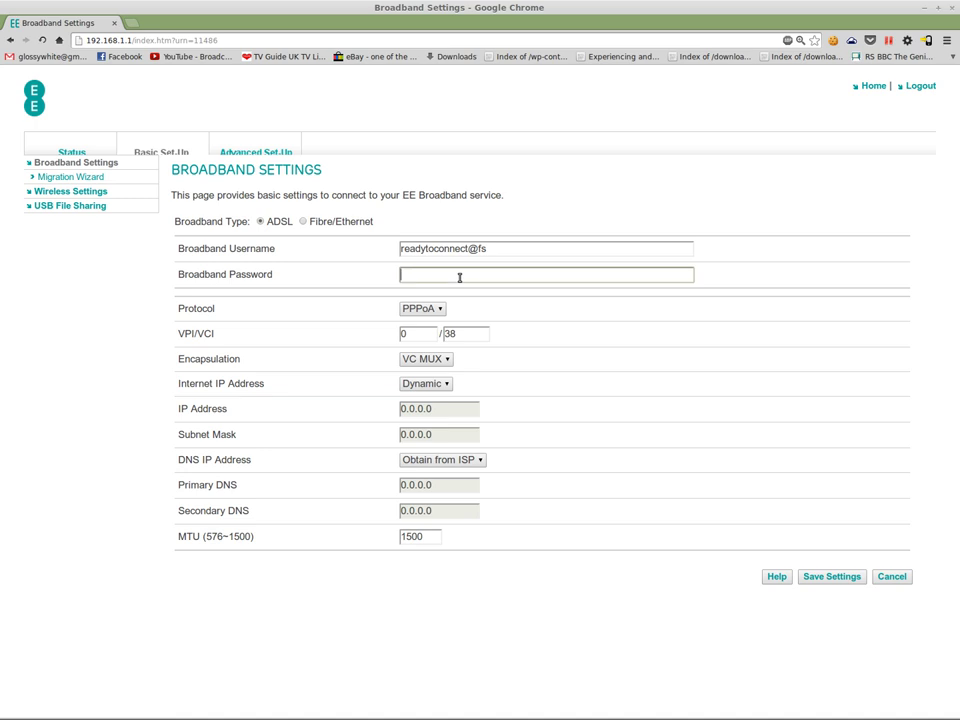
key("ctrl+v")
left_click(831, 577)
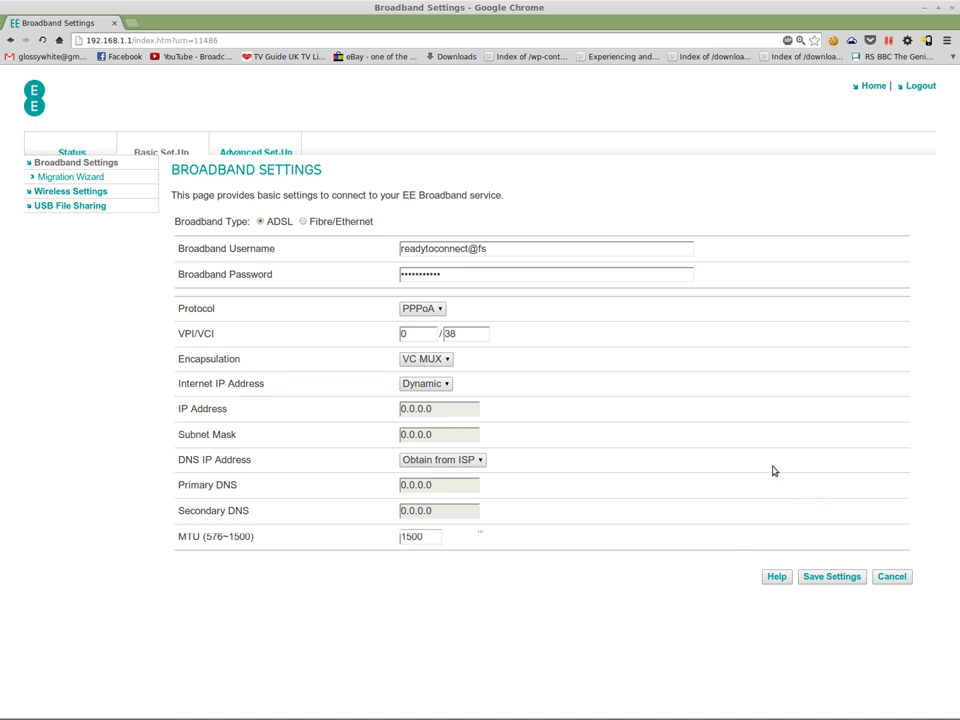
key("ctrl+shift+i")
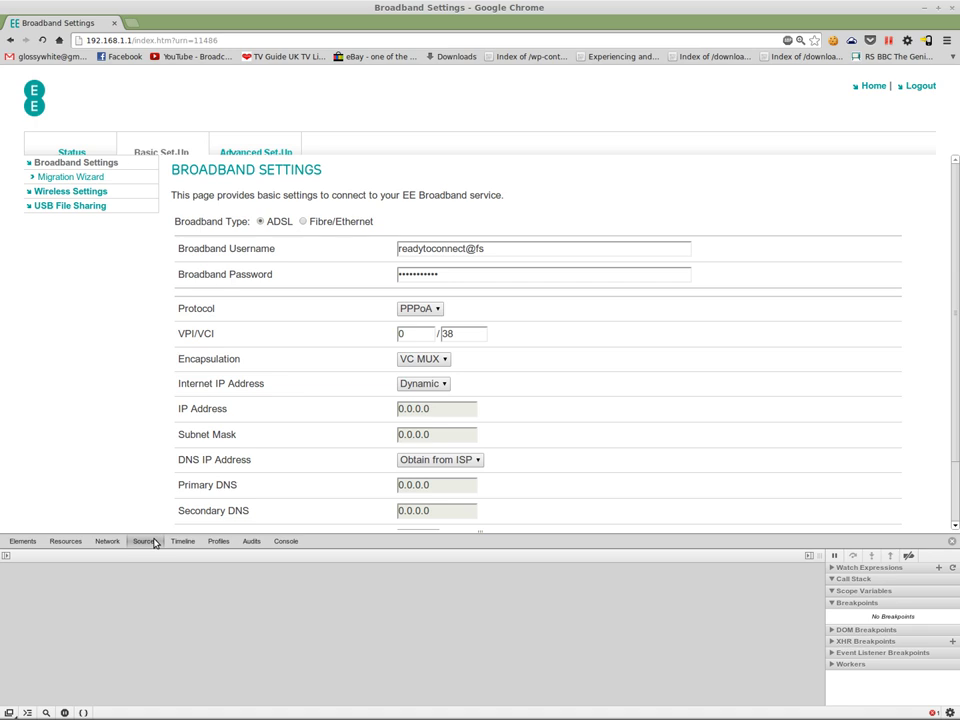
Step: Open atmpvc.htm in Sources and set a breakpoint on line 606's return subForm(...)
left_click(7, 557)
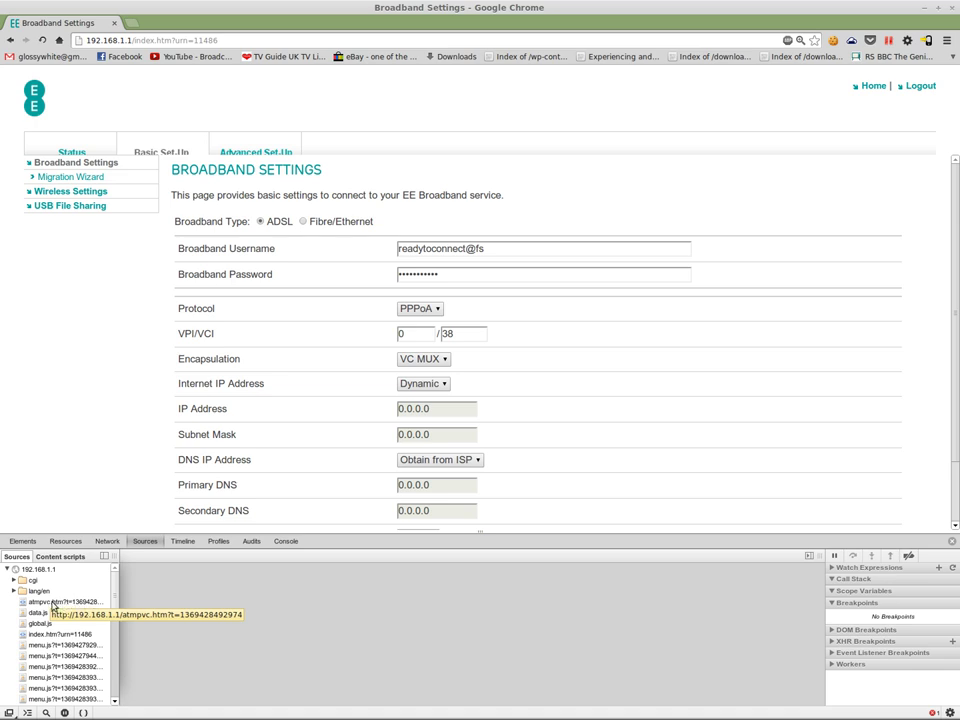
left_click(52, 603)
double_click(50, 606)
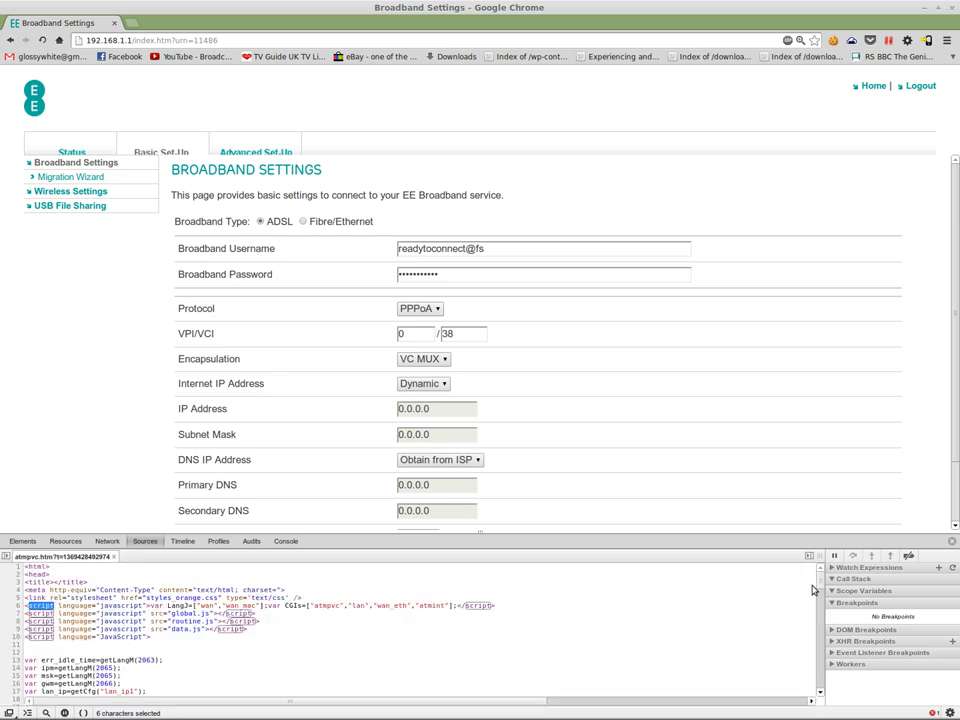
left_click_drag(820, 568, 822, 586)
scroll(676, 599, "down", 15)
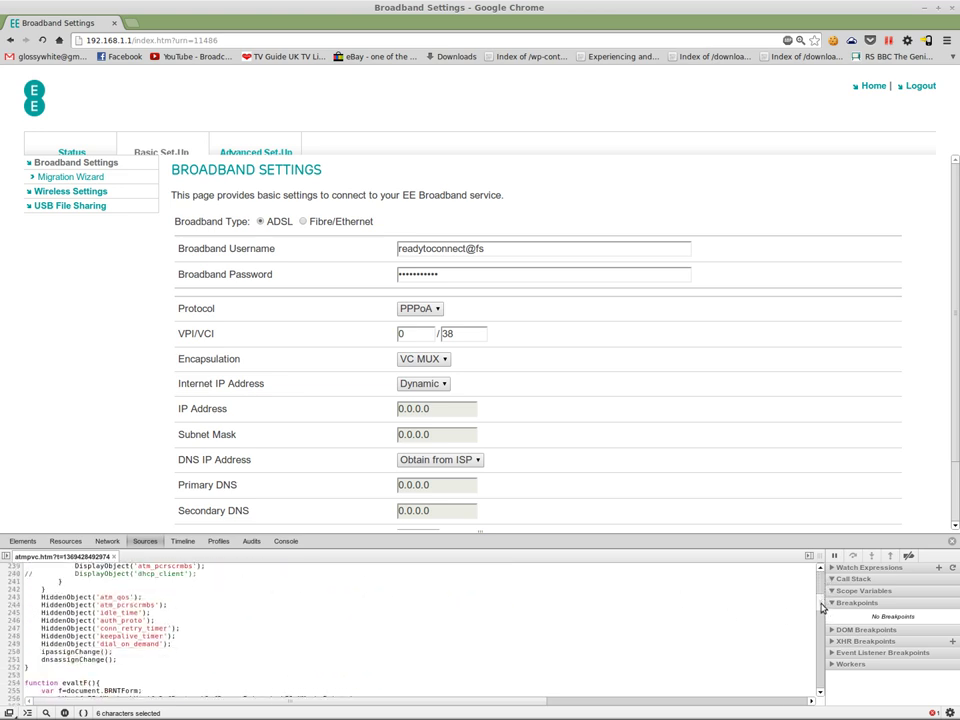
left_click_drag(822, 616, 824, 642)
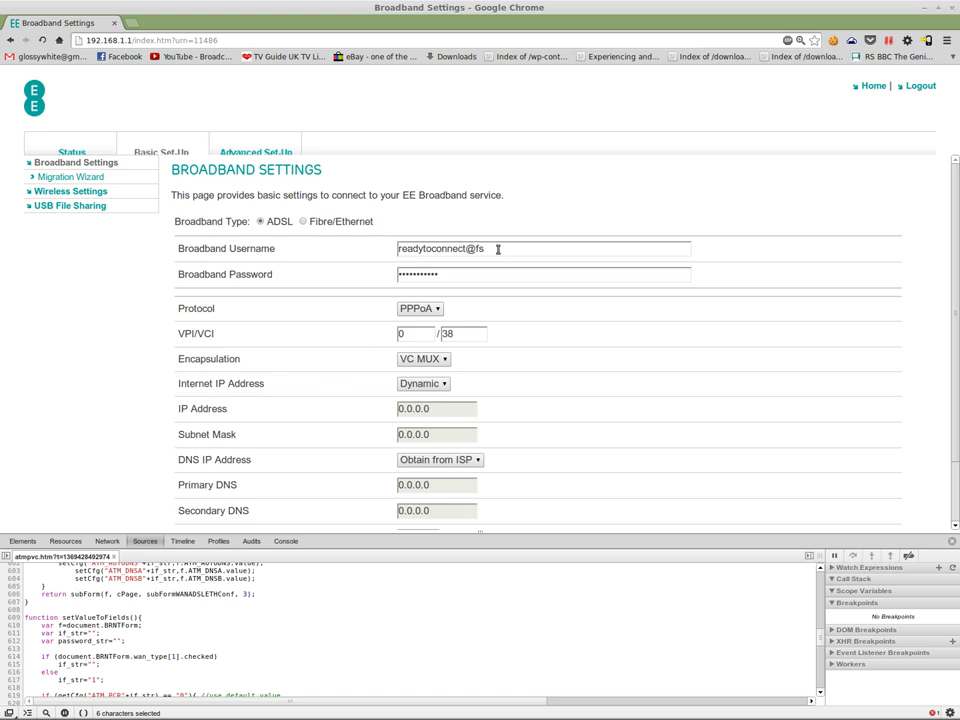
left_click(492, 250)
left_click(486, 271)
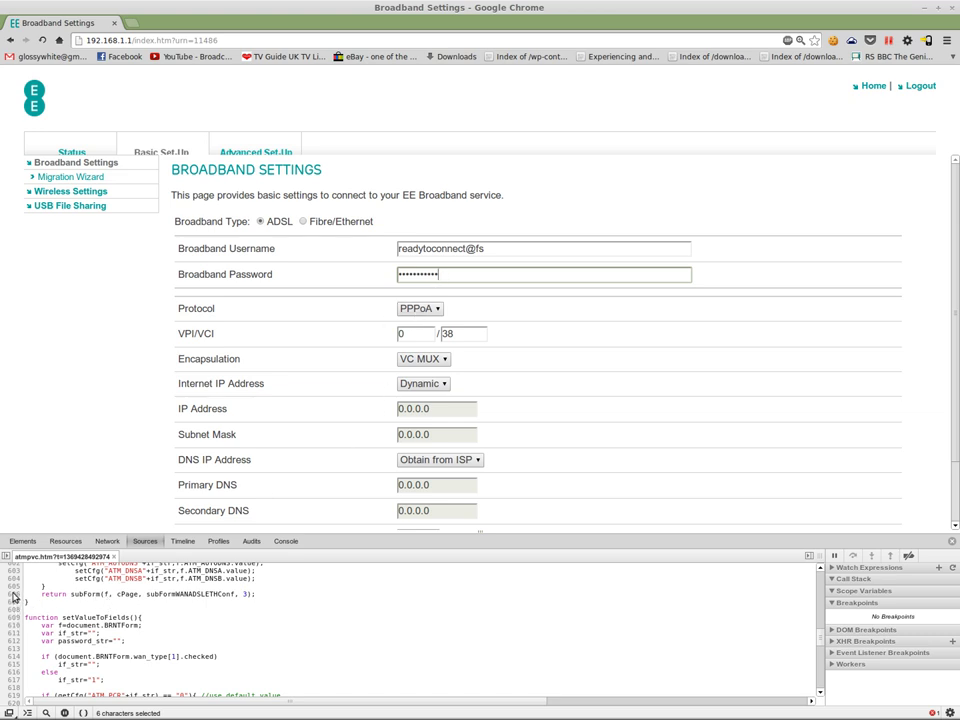
left_click(14, 595)
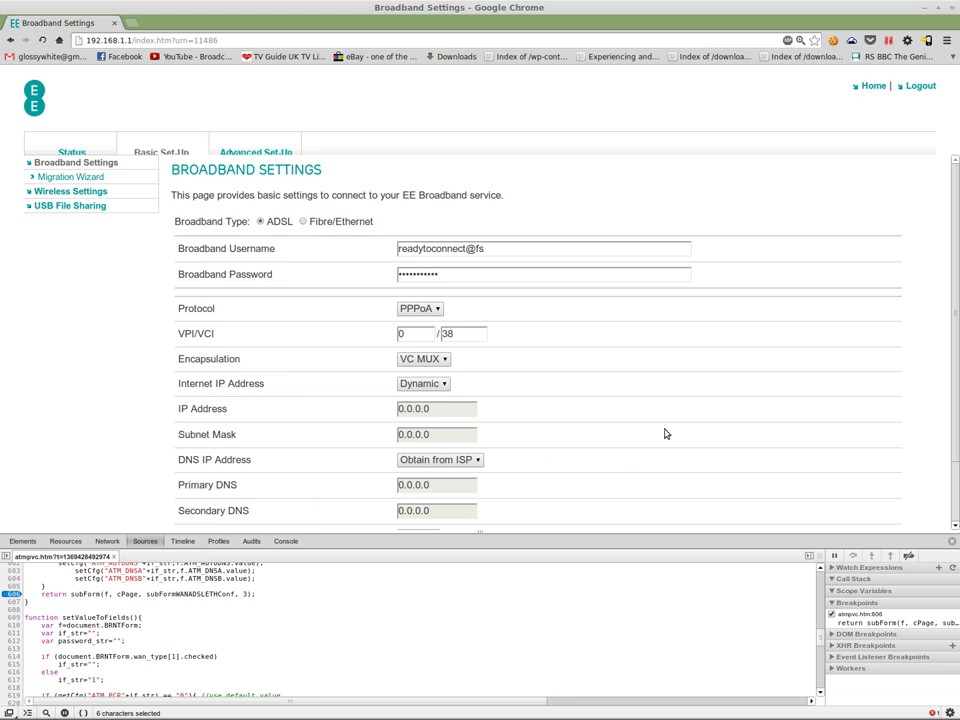
scroll(665, 433, "down", 1)
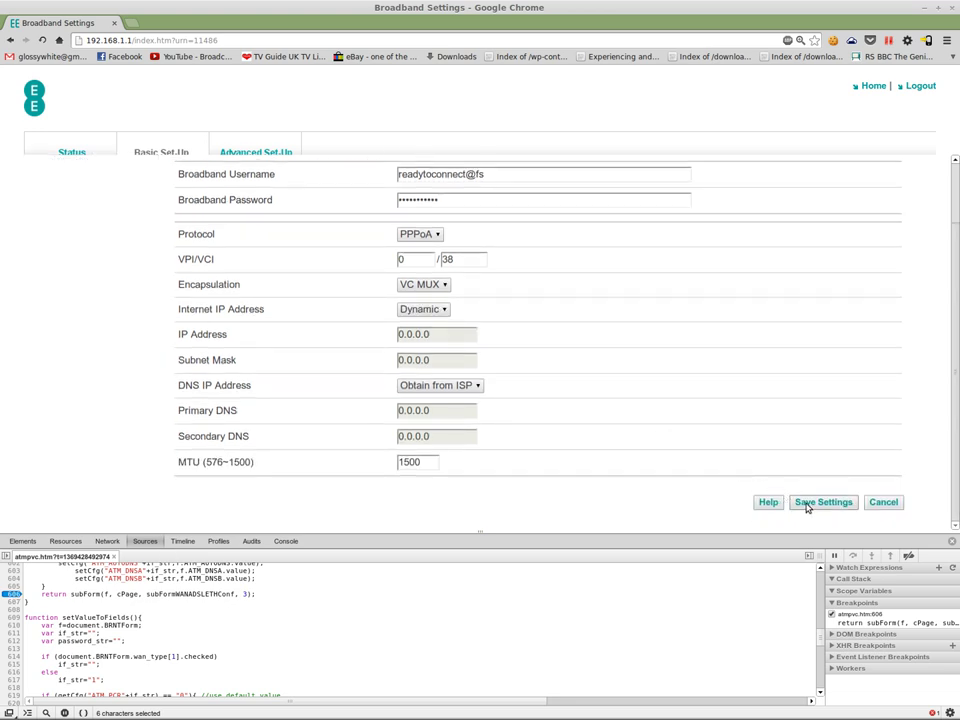
Step: Save Settings so execution pauses at the line 606 breakpoint, then switch to the Console
left_click(808, 504)
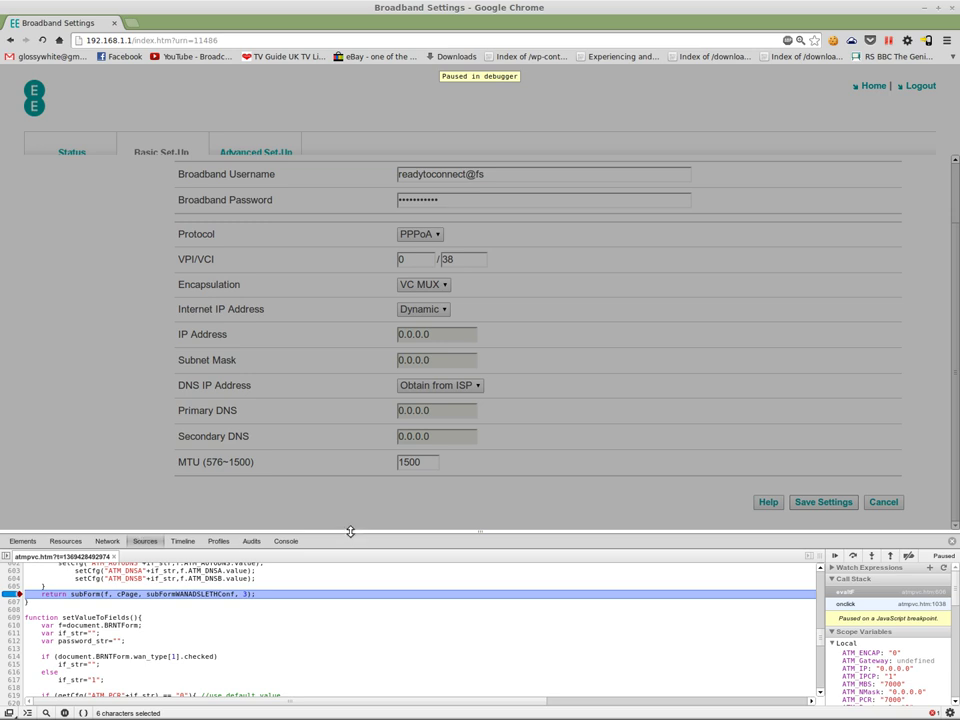
left_click_drag(350, 530, 350, 532)
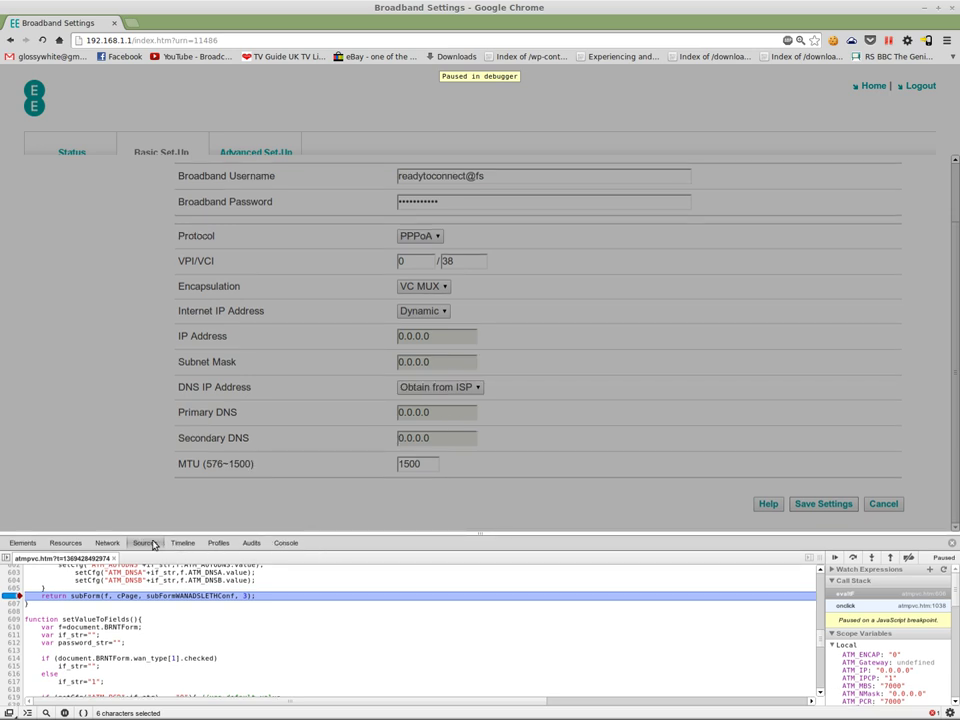
left_click(282, 543)
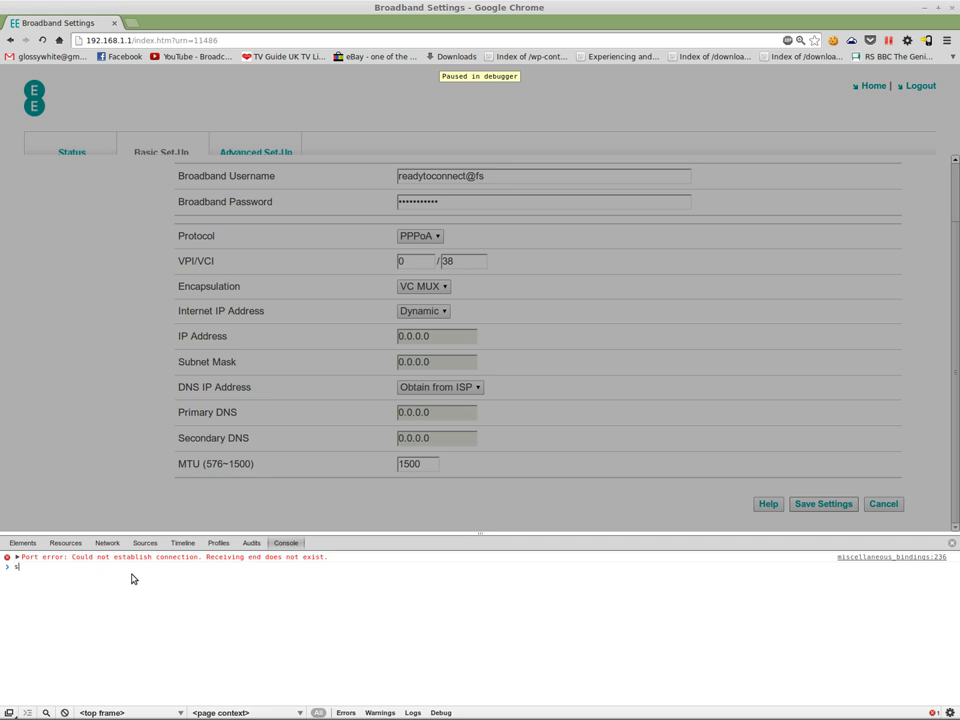
Step: Run setCfg("ISP_Username1", ...) with a BT broadband username, then type setCfg("ISP_Password1","")
type("etCfg")
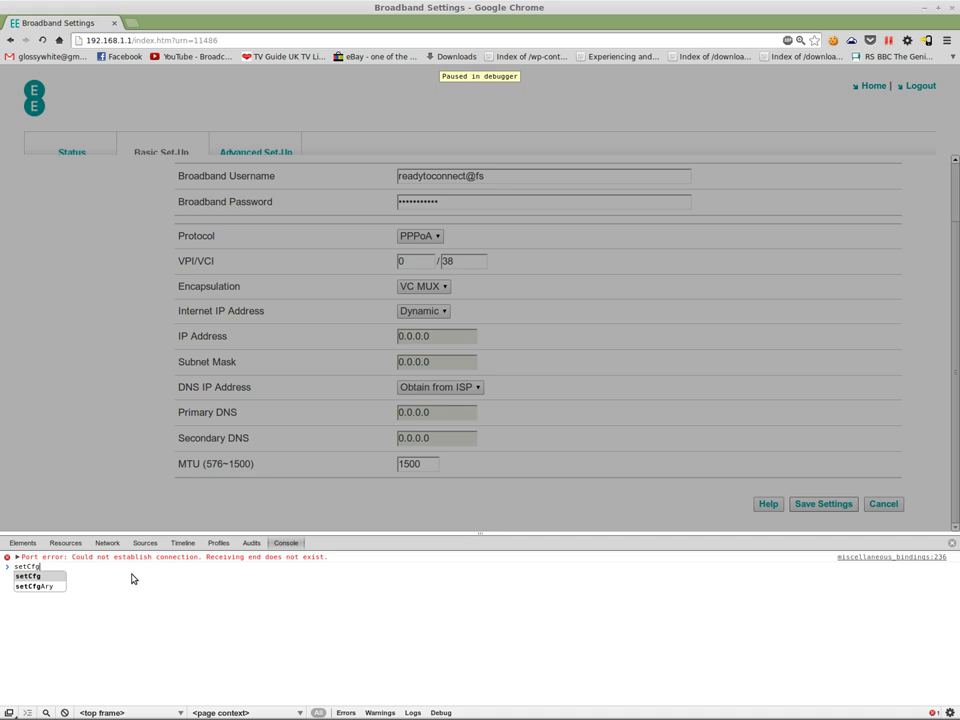
type("(")
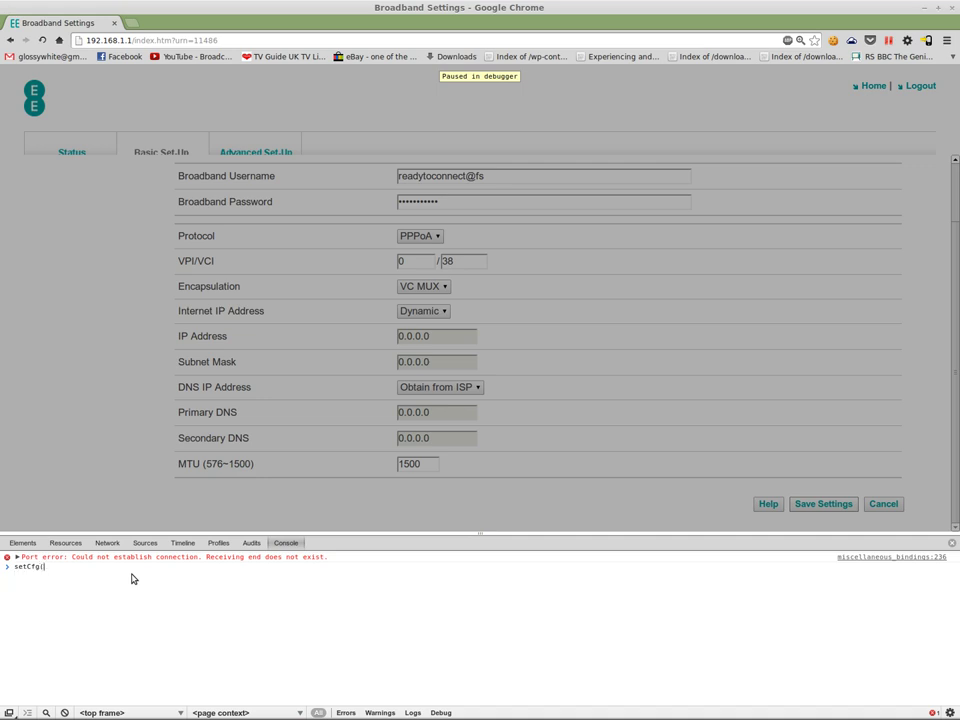
type("\"ISP_Username1\",\"")
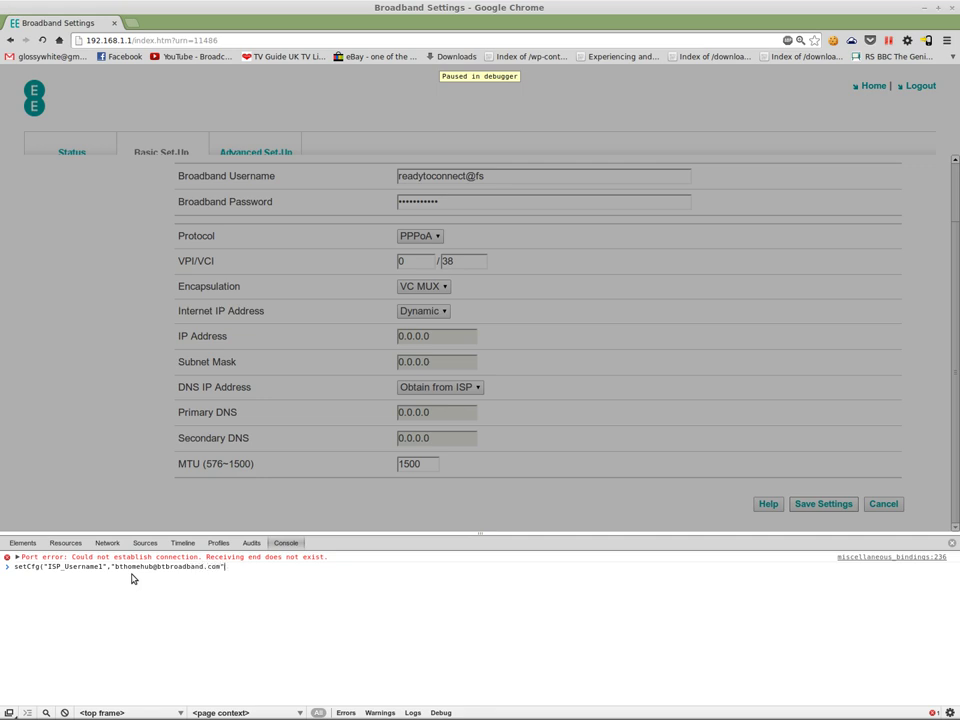
type(")")
key("Return")
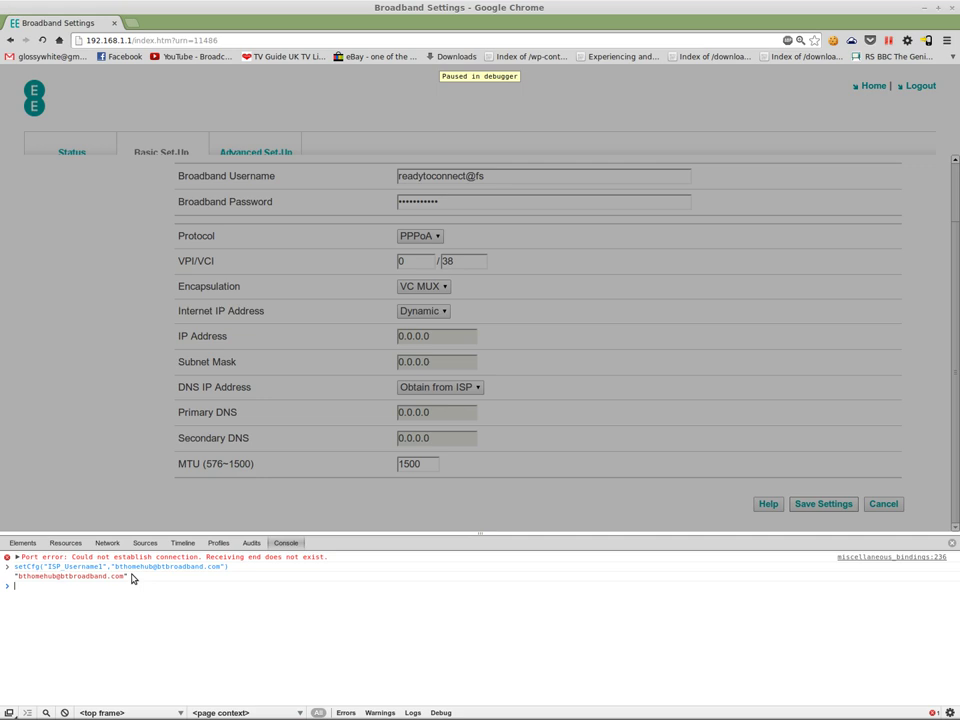
type("setC")
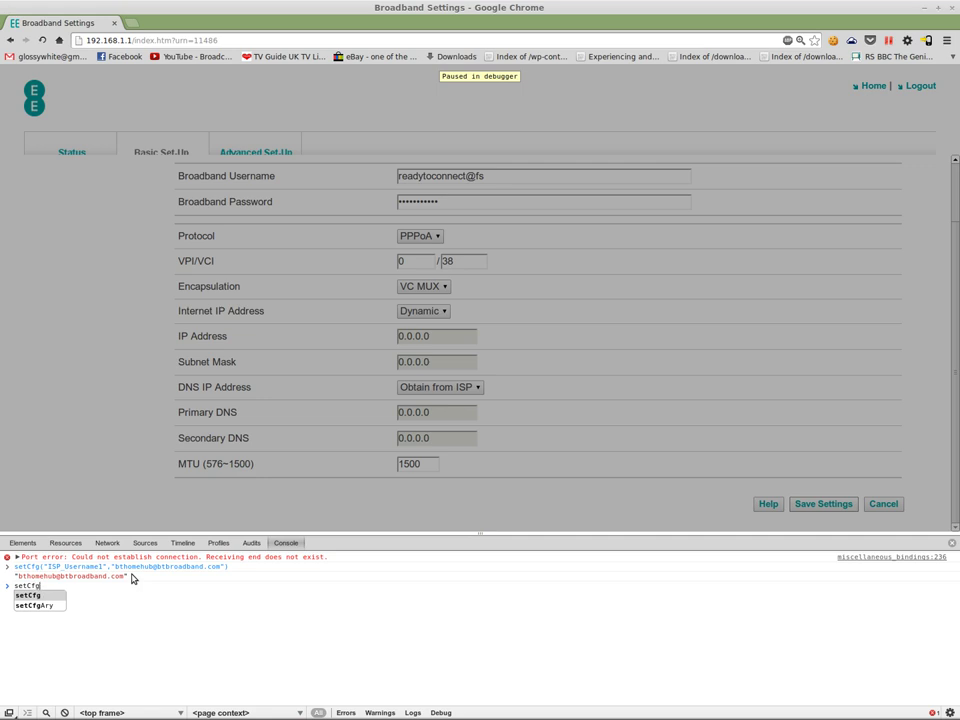
type("fg(")
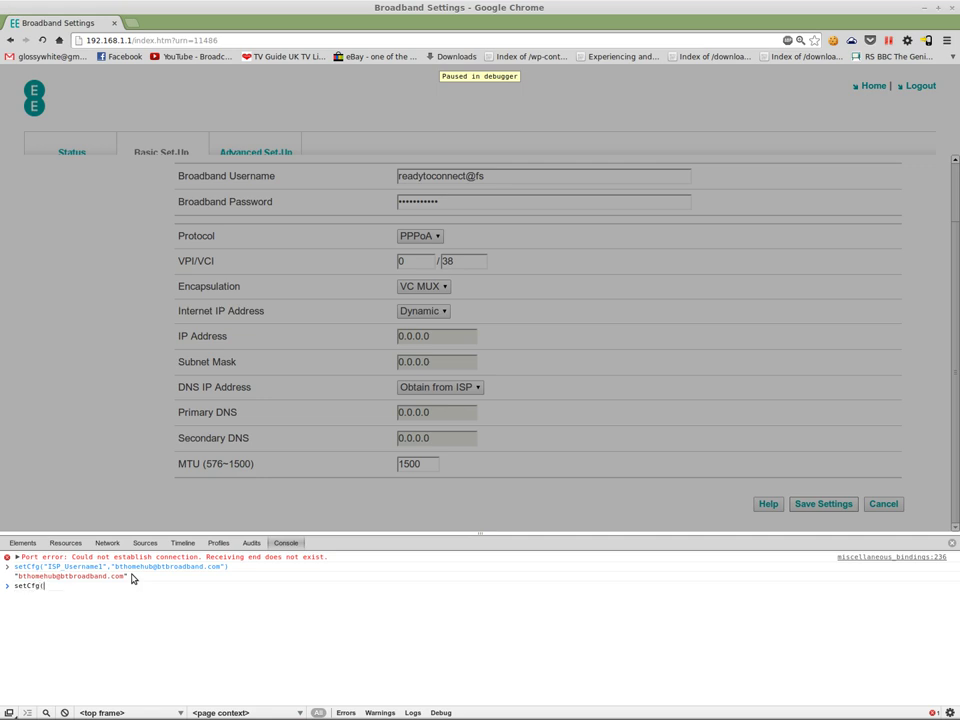
type("\"ISP_Password1\",\"\")")
Step: Run the ISP_Password1 blanking command and resume the paused save script
key("Return")
left_click(145, 543)
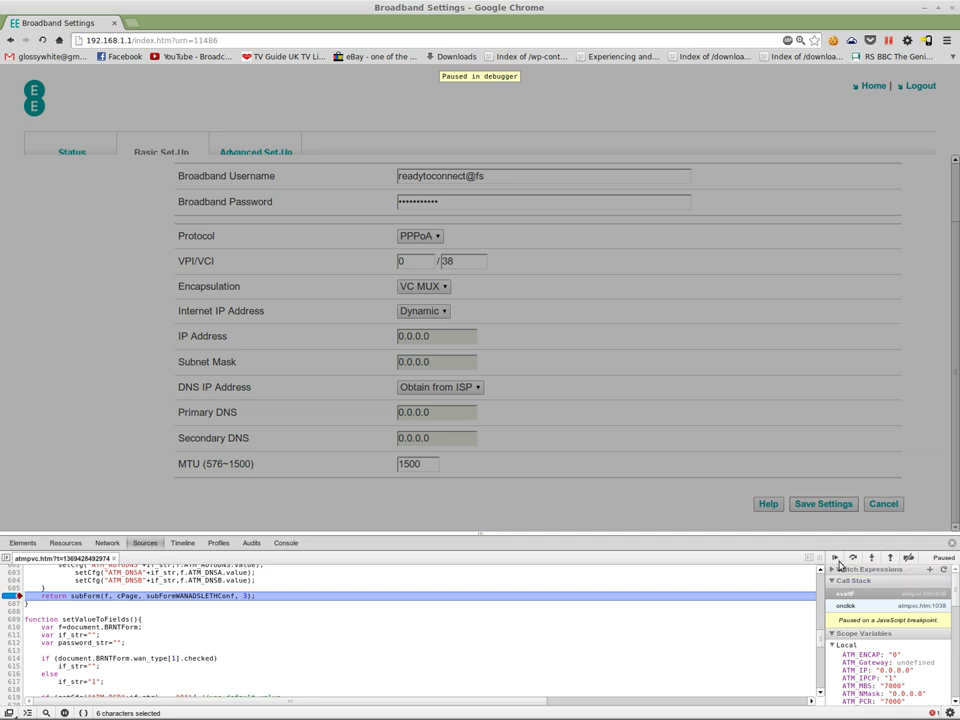
left_click(834, 559)
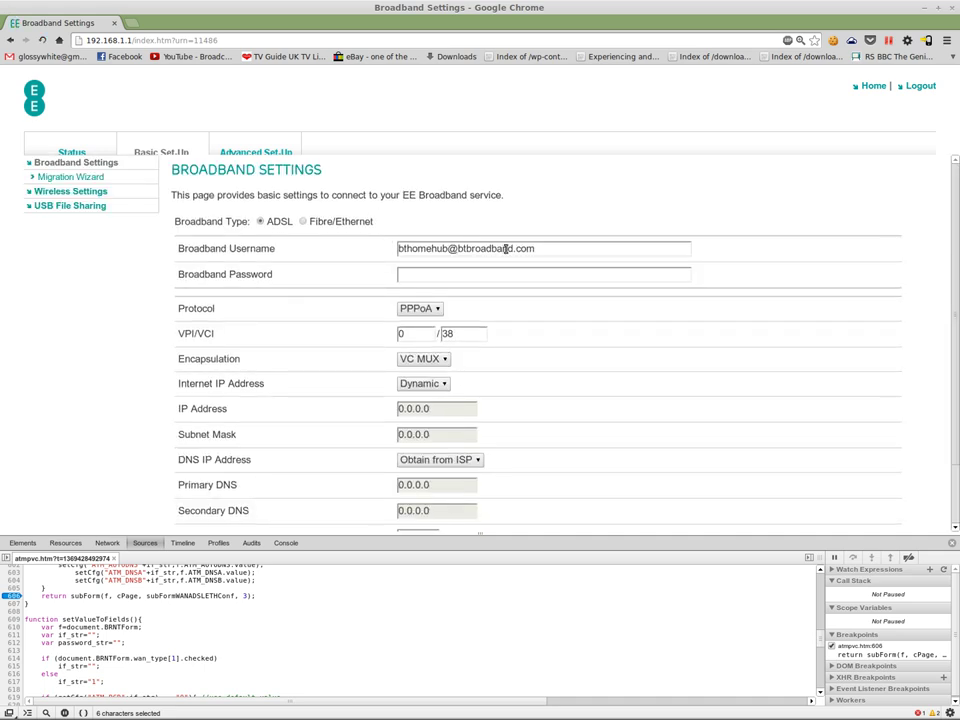
left_click(563, 249)
scroll(590, 332, "down", 2)
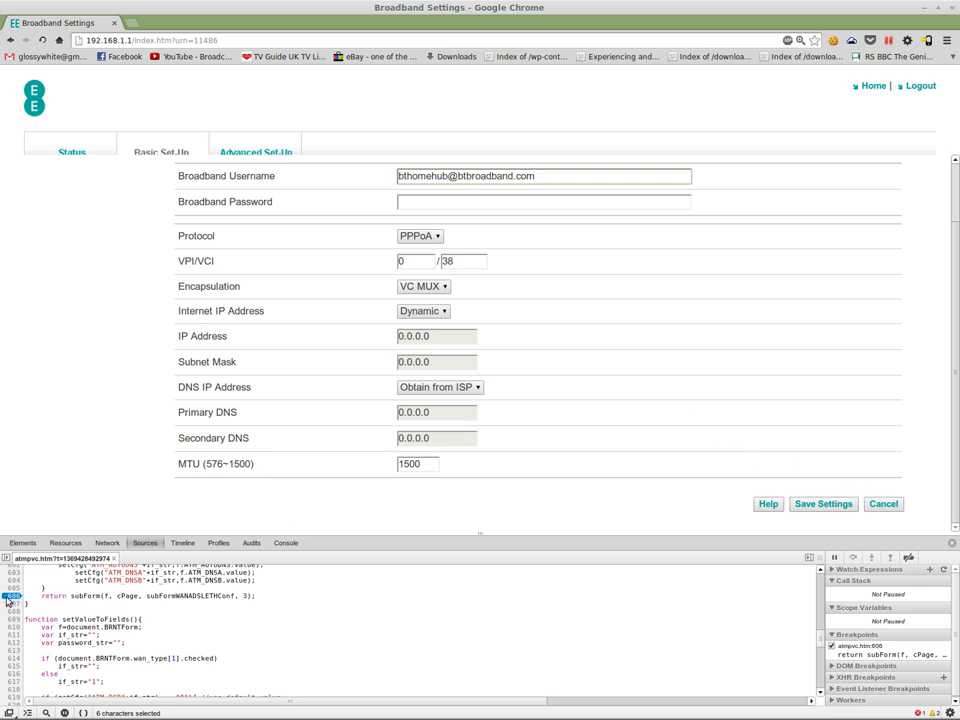
left_click(836, 504)
left_click(808, 504)
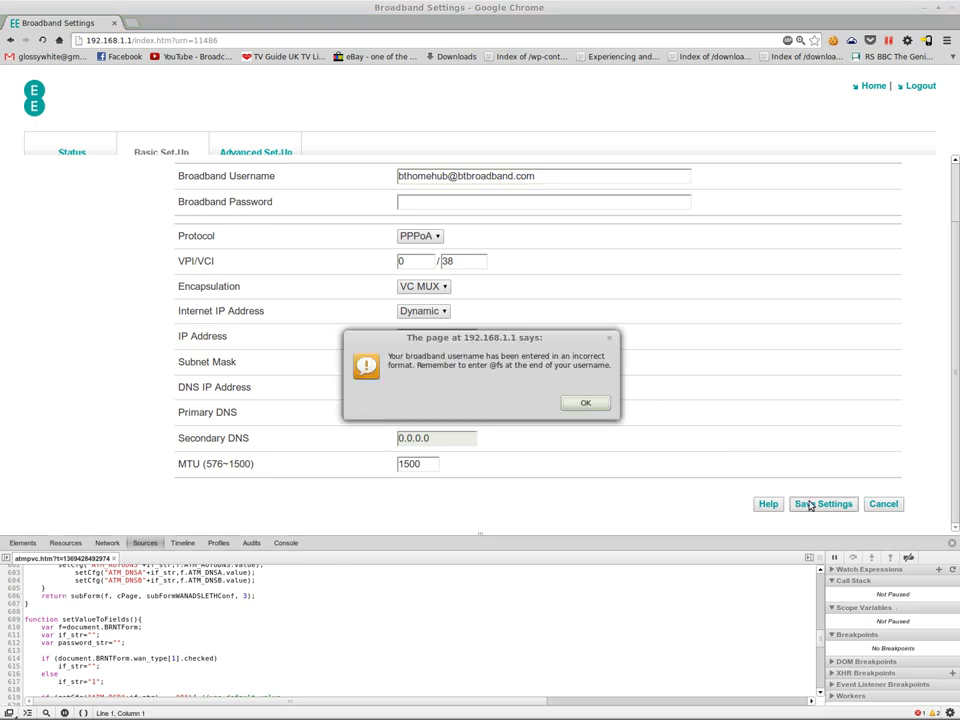
Step: Save the broadband settings with username some@fs, a new password and MTU 1344
left_click(598, 411)
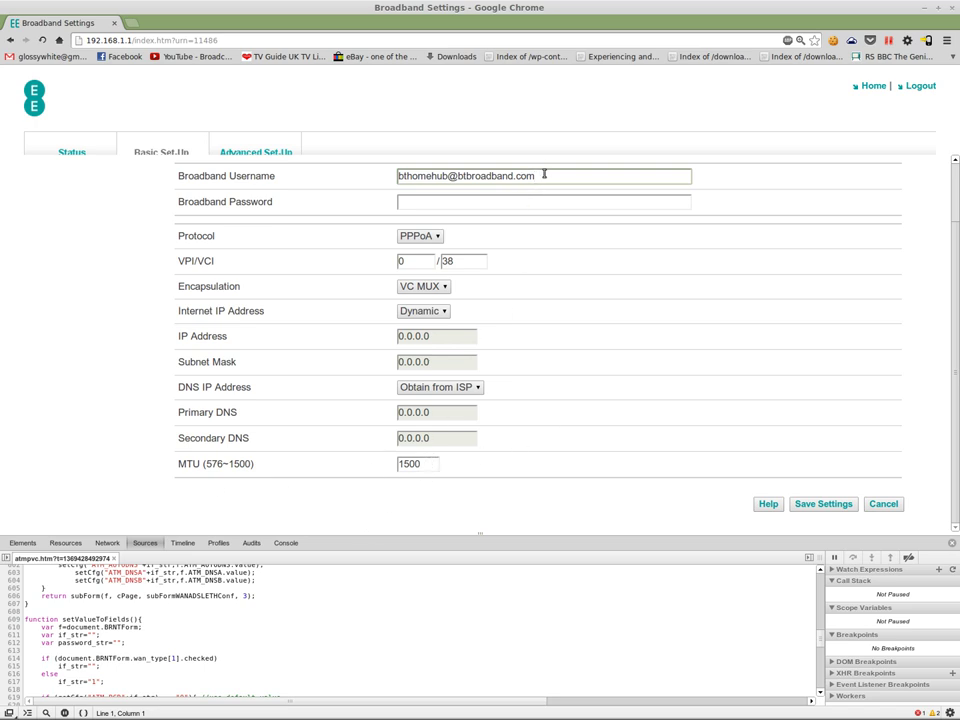
triple_click(467, 177)
type("some@fs")
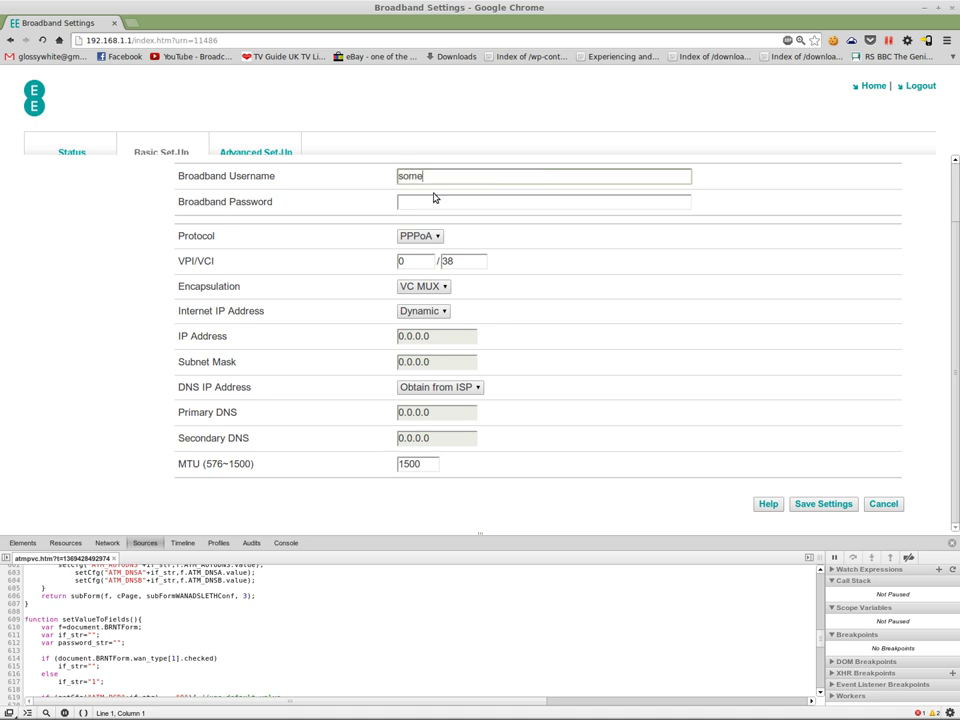
left_click(430, 202)
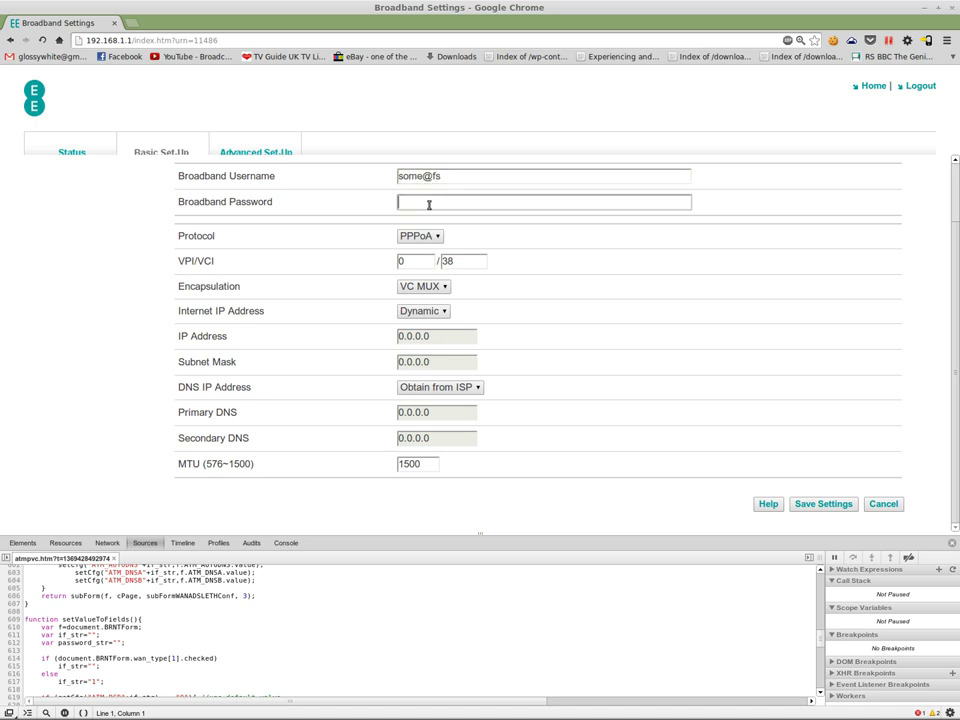
type("•••••••••")
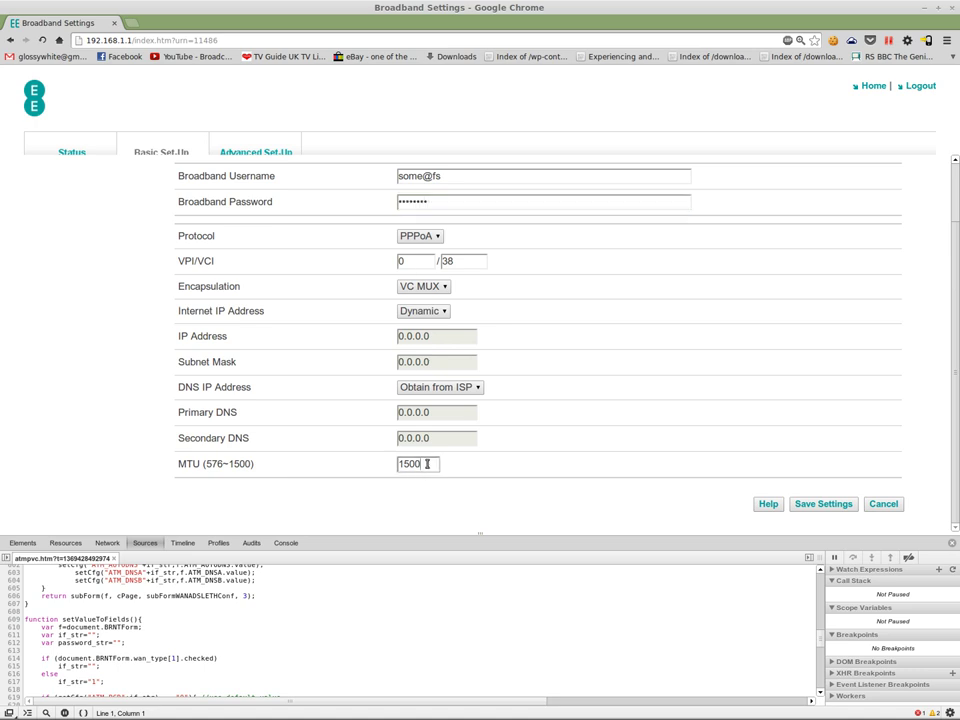
left_click_drag(429, 463, 304, 448)
type("1344")
left_click(822, 504)
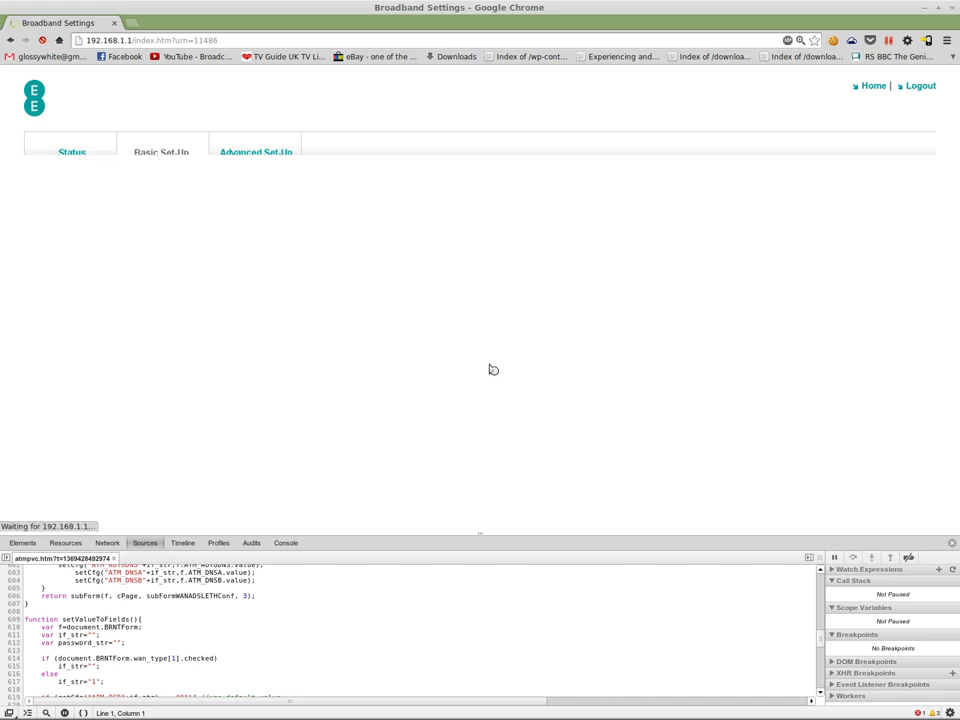
Step: Scroll the reloaded form to confirm some@fs and MTU 1344, then close the browser
scroll(489, 369, "down", 2)
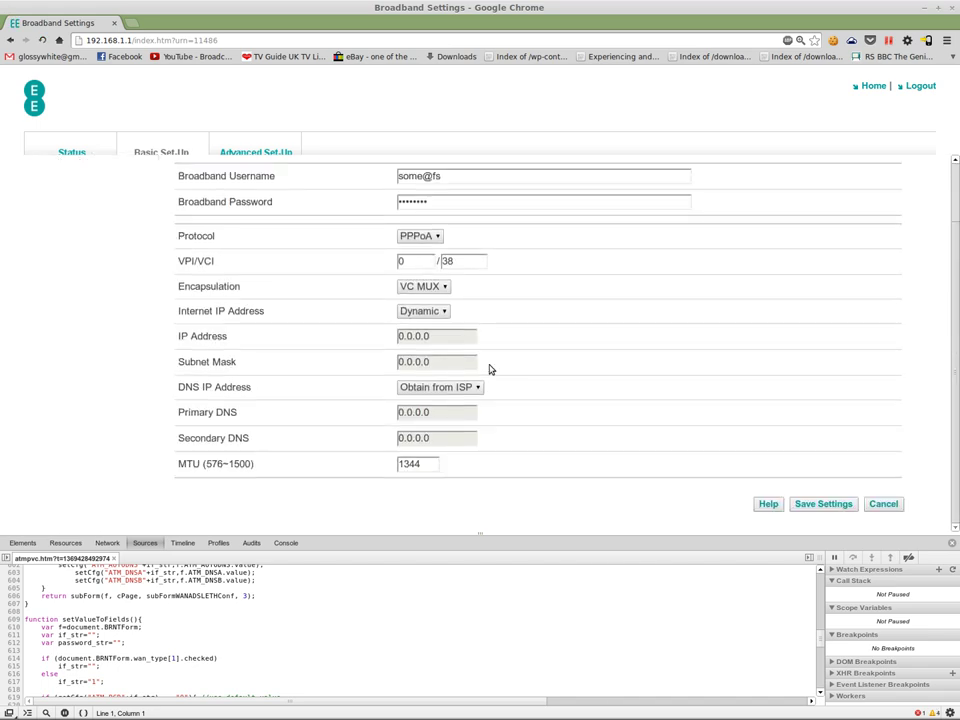
scroll(420, 455, "up", 1)
scroll(425, 400, "up", 1)
scroll(429, 340, "down", 2)
left_click(951, 7)
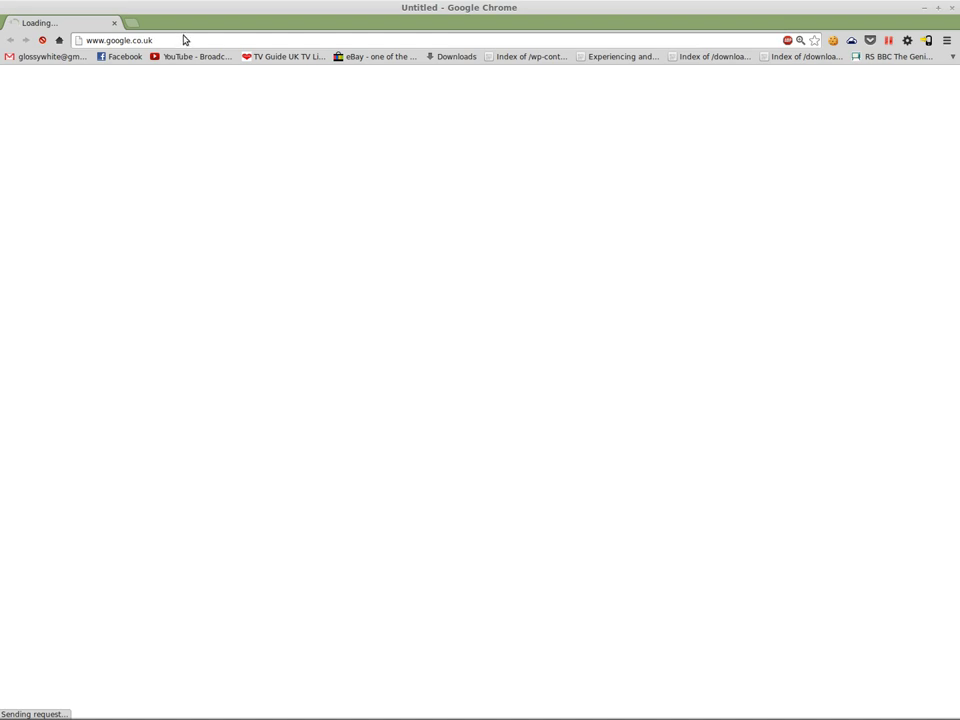
Step: Load 192.168.1.1 in Chrome and log in with the saved admin username and its password
left_click(186, 41)
type("1")
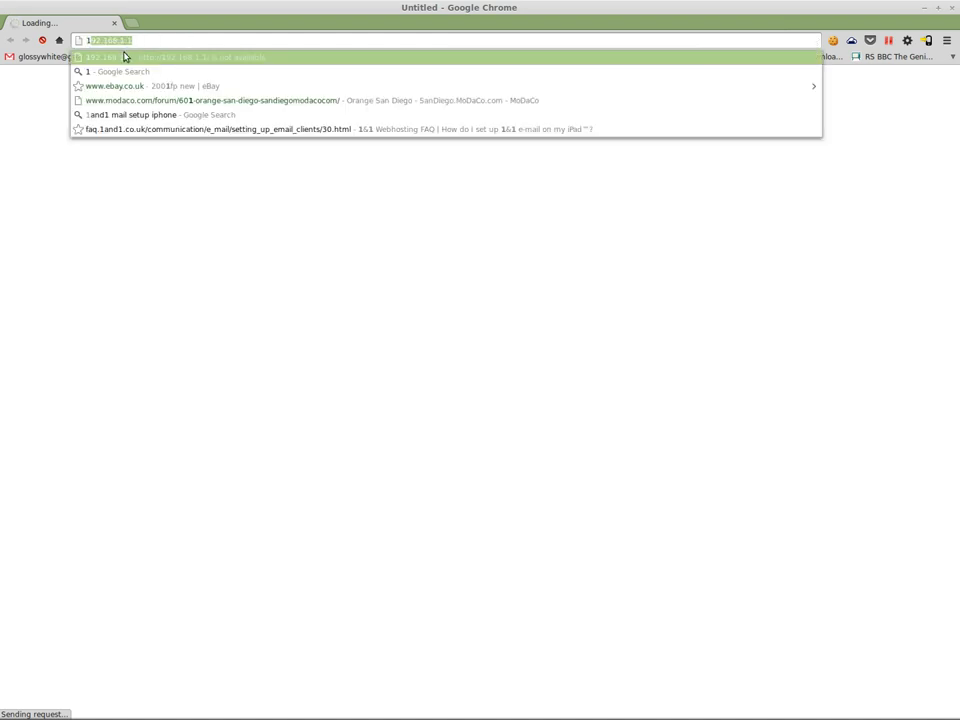
key("Return")
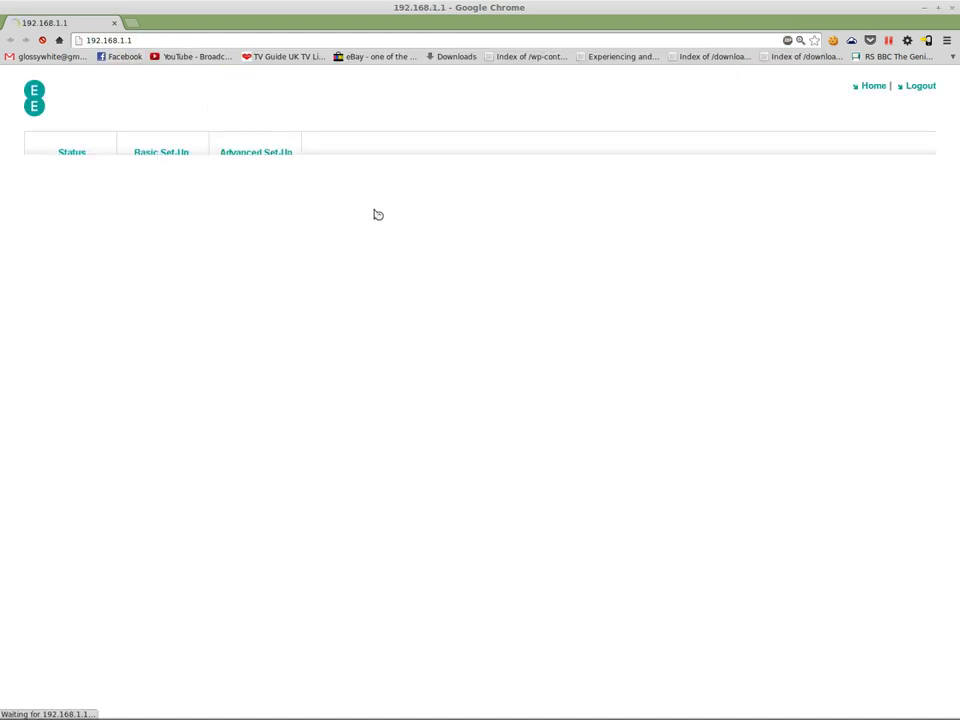
left_click(461, 297)
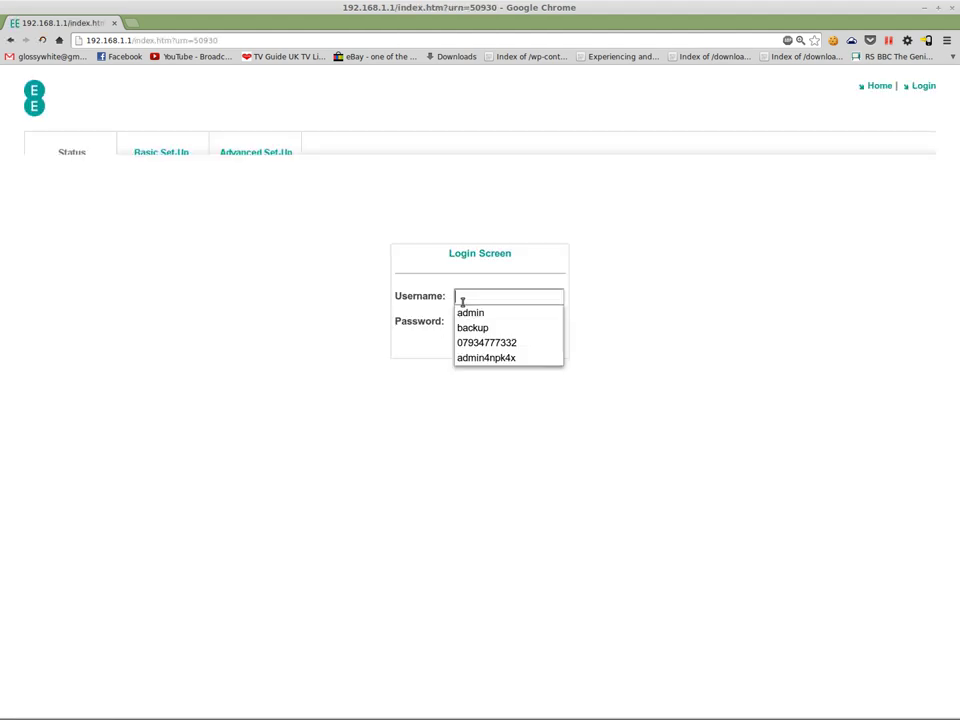
type("ad")
left_click(469, 313)
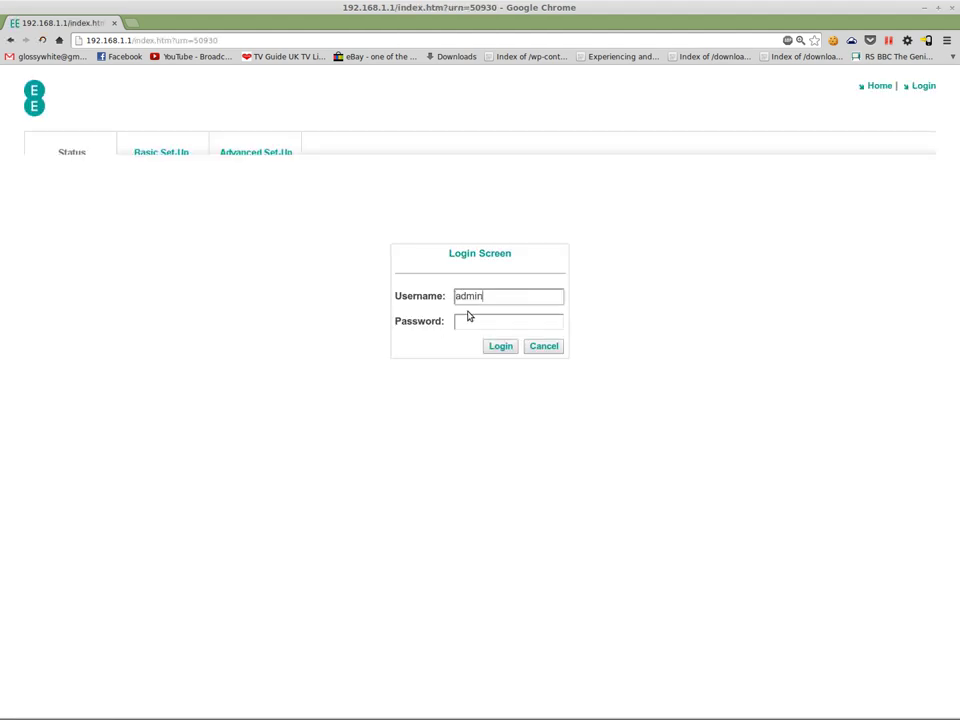
left_click(473, 321)
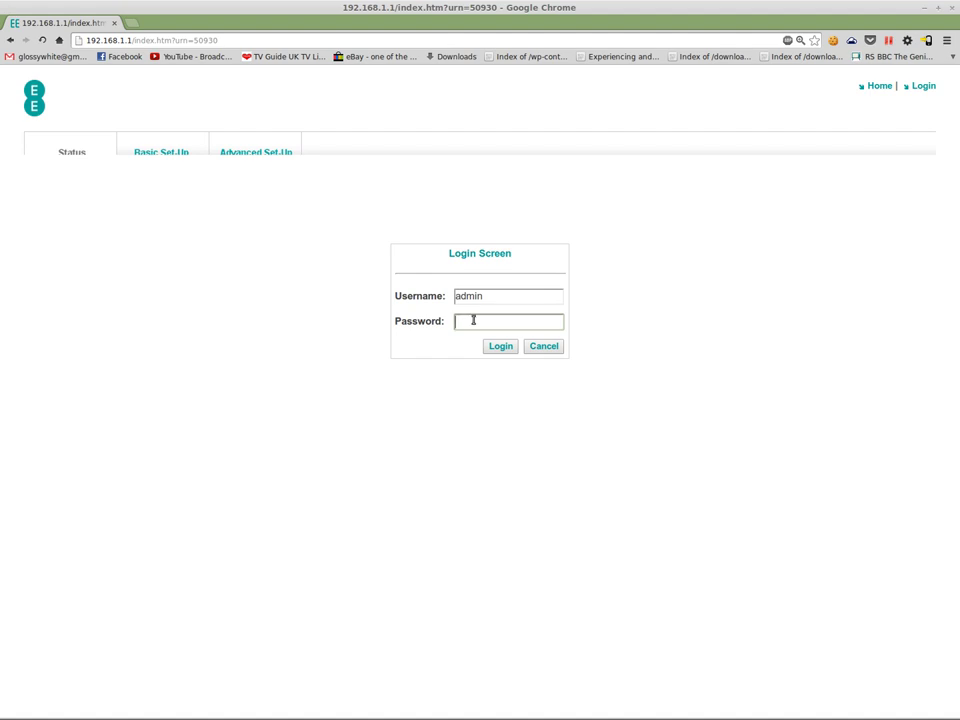
type("••••")
key("Return")
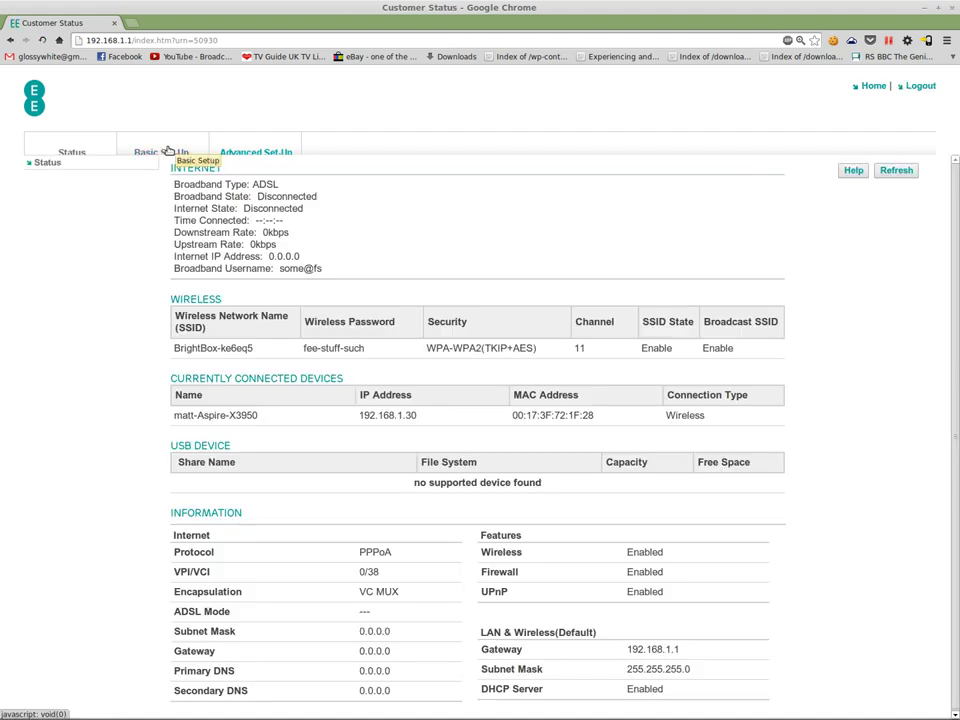
Step: Show Broadband Settings from the Basic Set-Up tab with Chrome DevTools open alongside
left_click(168, 150)
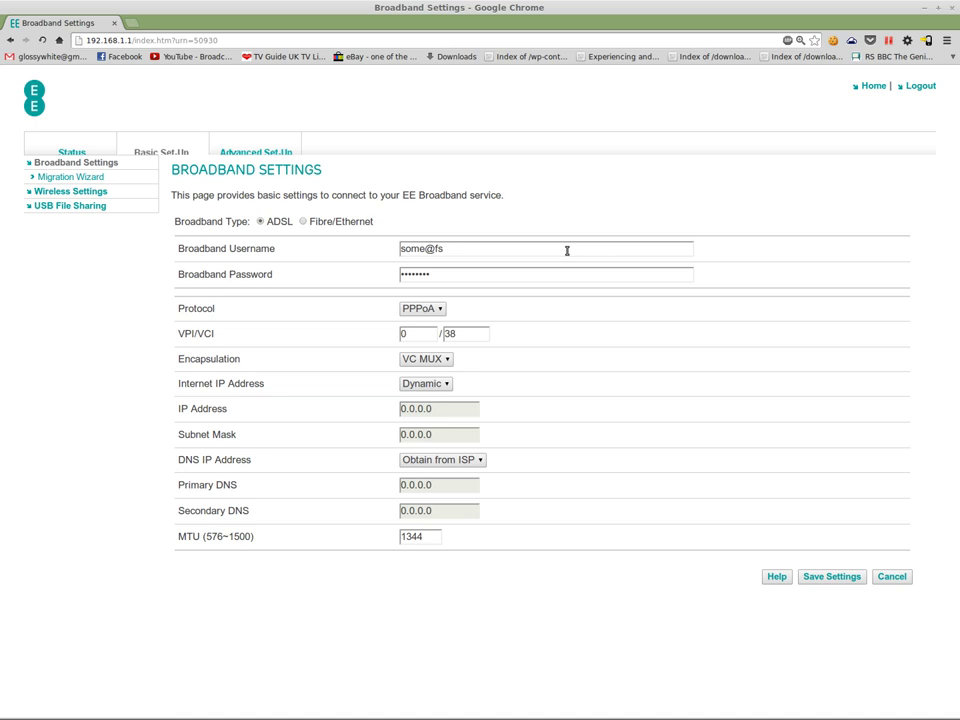
key("ctrl+shift+i")
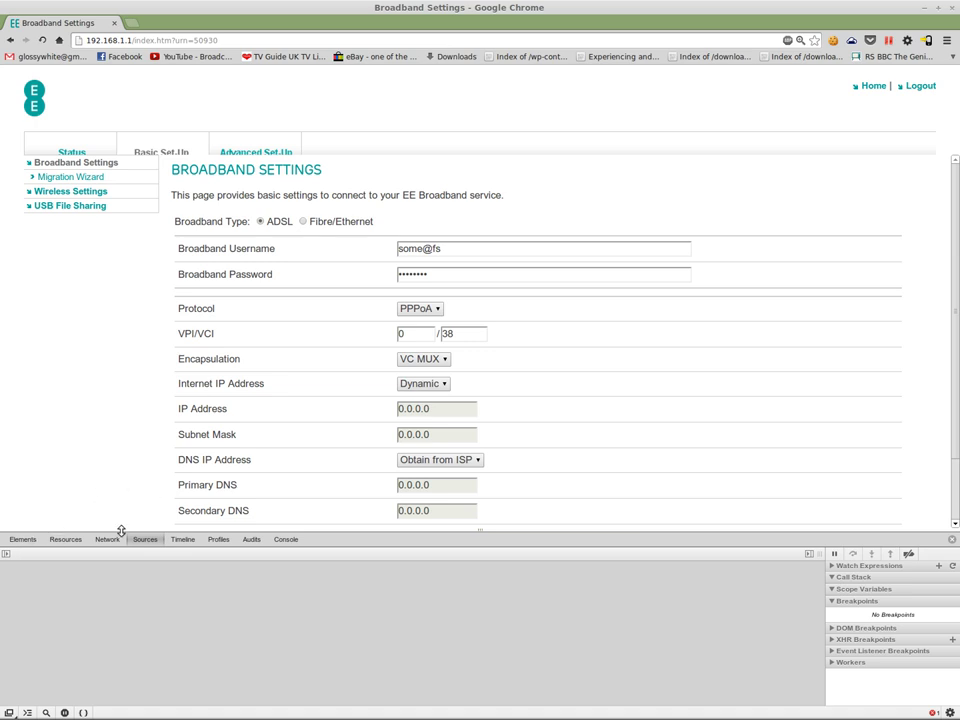
Step: Open the atmpvc.htm script in the DevTools Sources editor
left_click(5, 555)
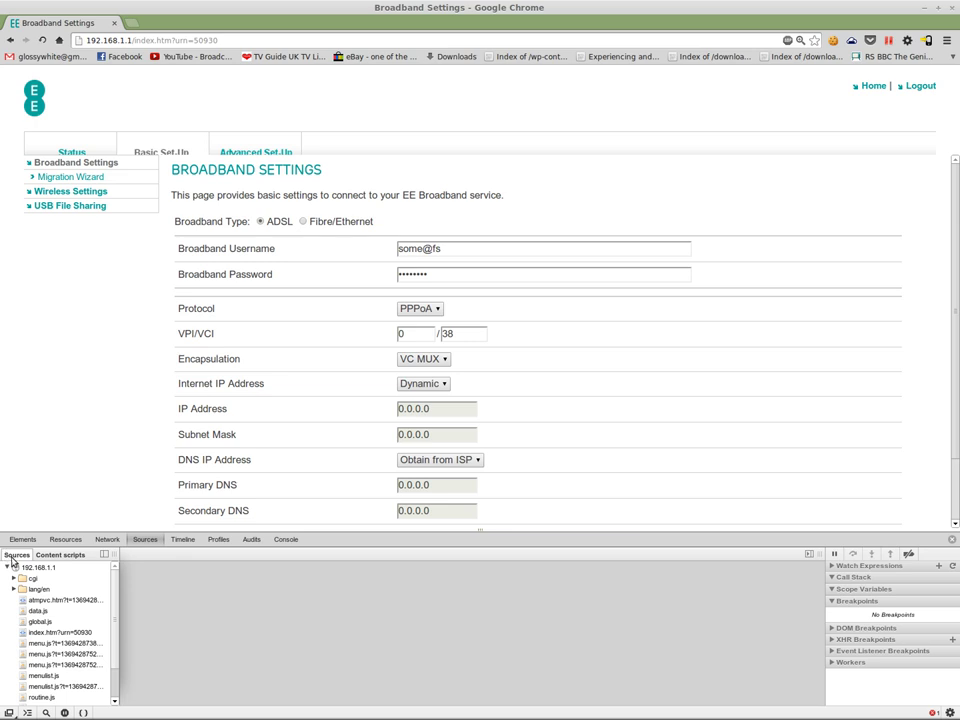
left_click(53, 602)
double_click(55, 596)
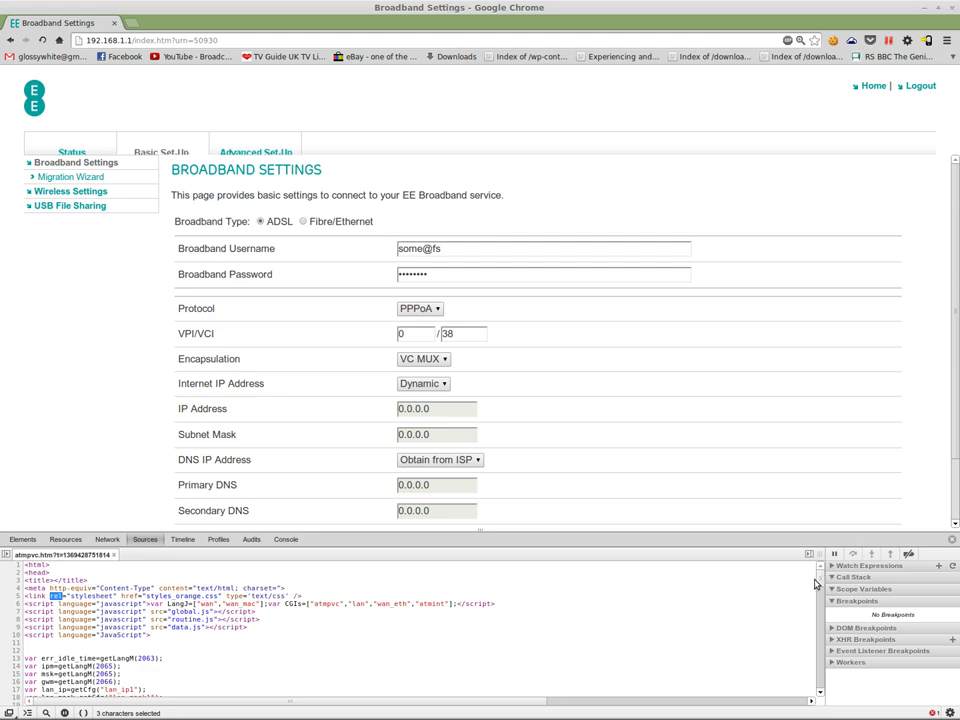
Step: Set a breakpoint on line 606's return subForm(...) and trigger Save Settings to pause there
left_click_drag(820, 572, 815, 628)
scroll(311, 604, "down", 15)
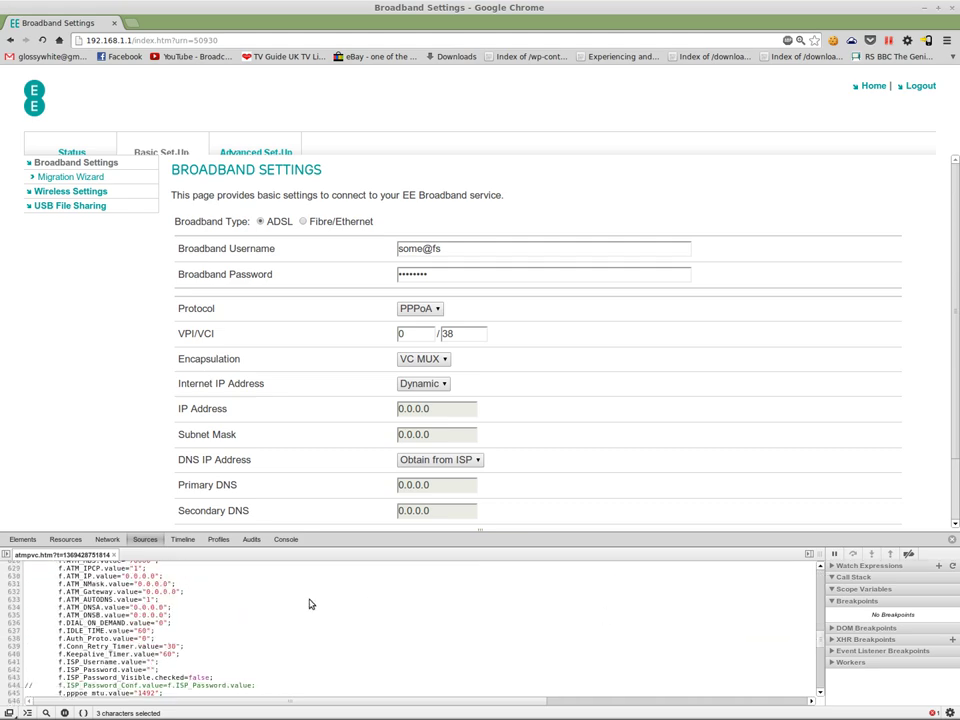
scroll(201, 624, "up", 2)
scroll(58, 614, "up", 3)
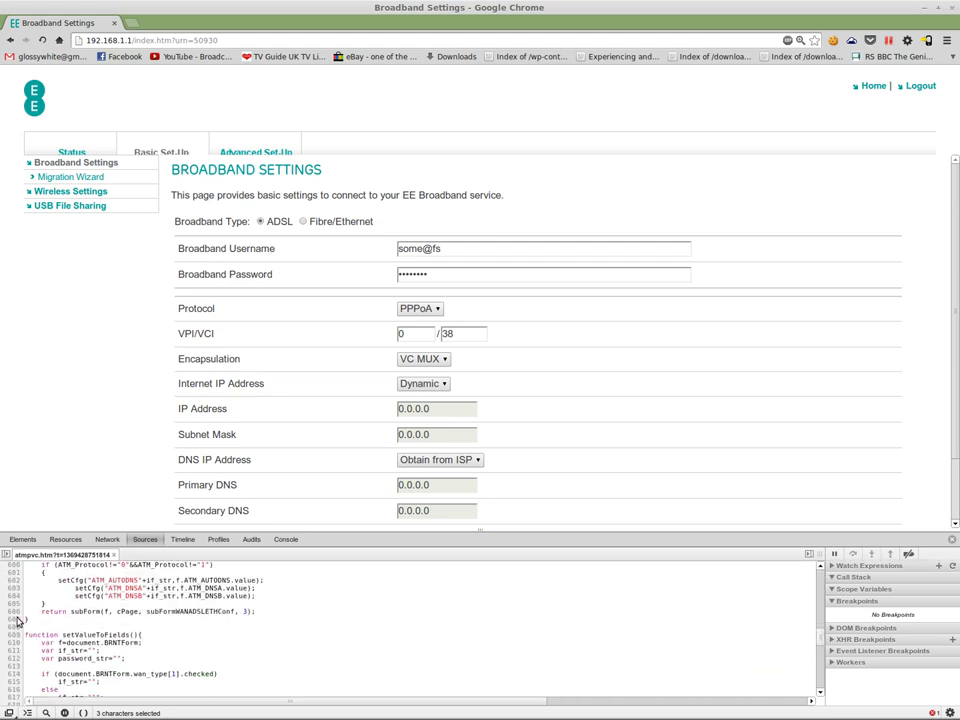
left_click(14, 612)
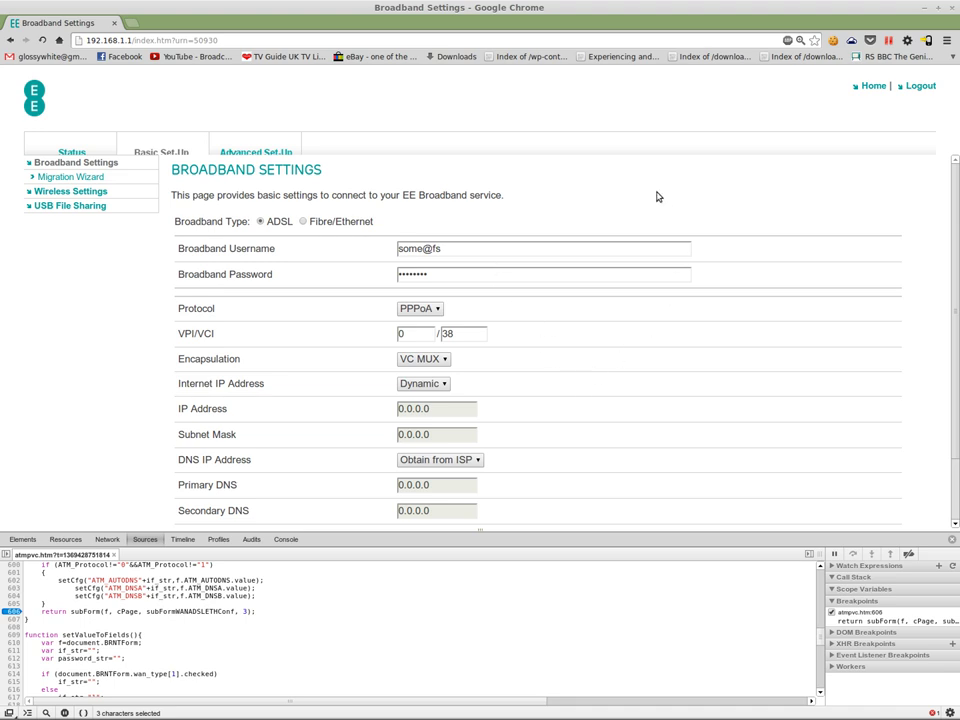
scroll(611, 225, "down", 2)
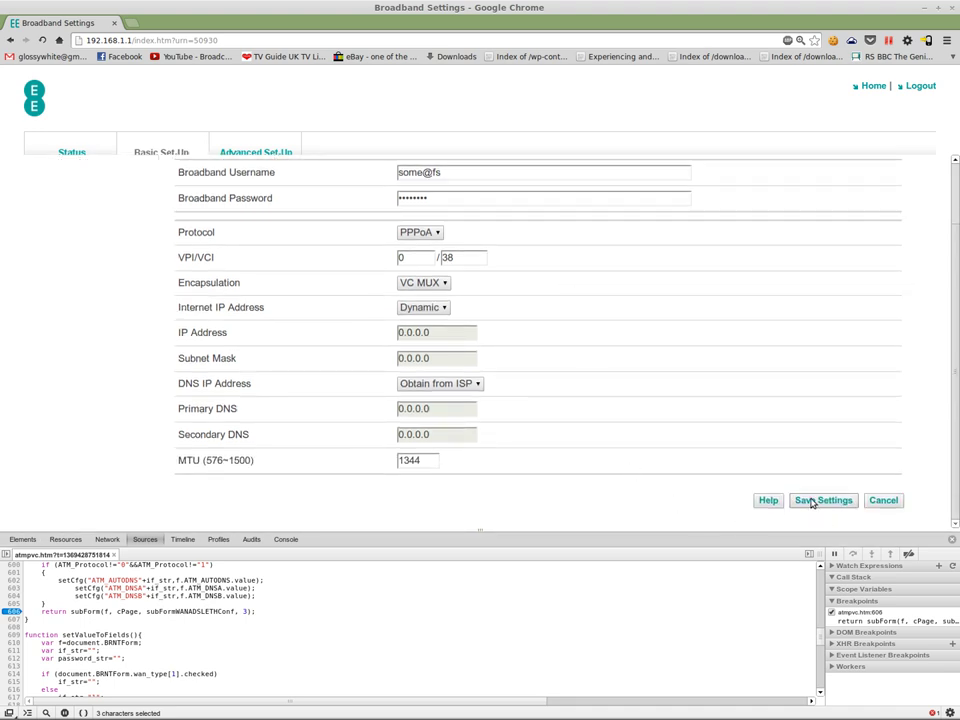
left_click(813, 503)
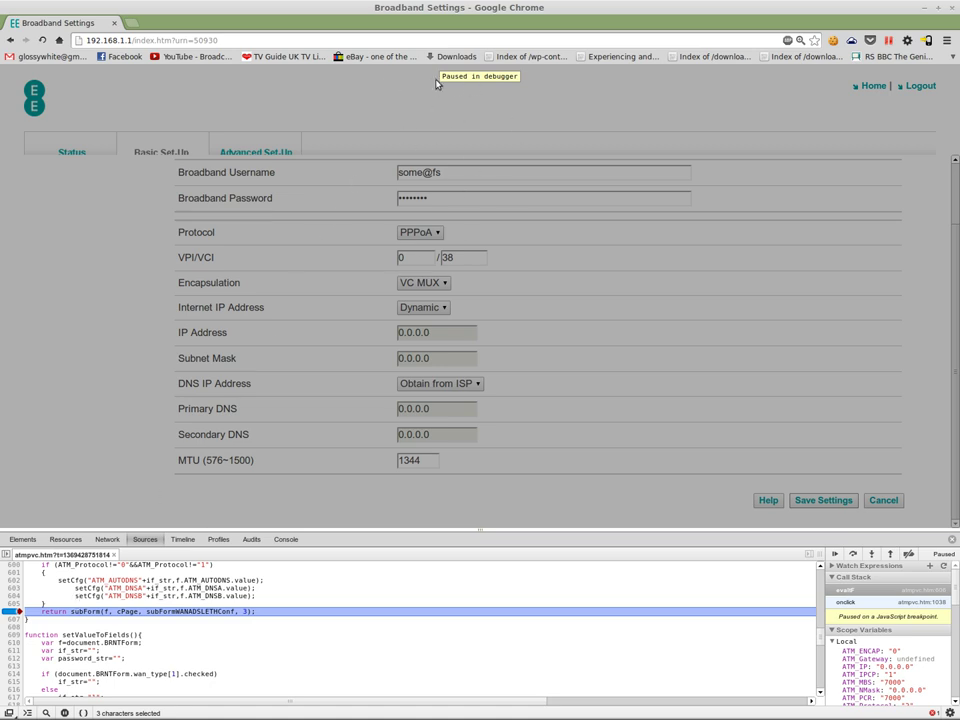
Step: In the Console, run setCfg("ISP_Username1","") to blank the broadband username
left_click(286, 539)
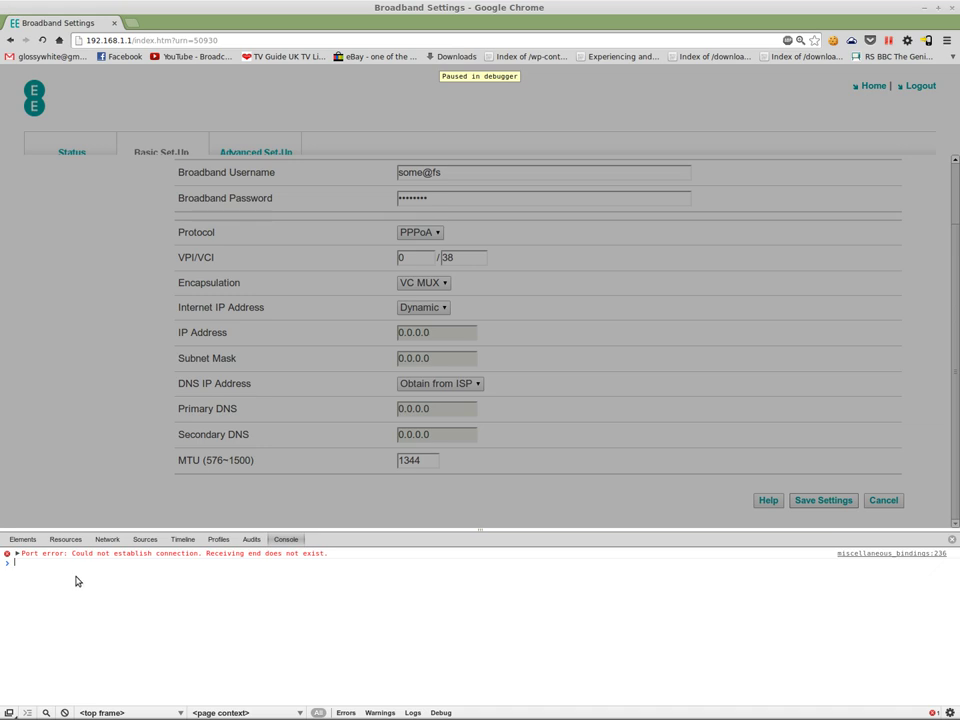
type("setCfg(\"ISP_Username1")
type(")")
key("Return")
Step: Run setCfg("ISP_Password1","") in the Console to blank the broadband password
type("setCrf")
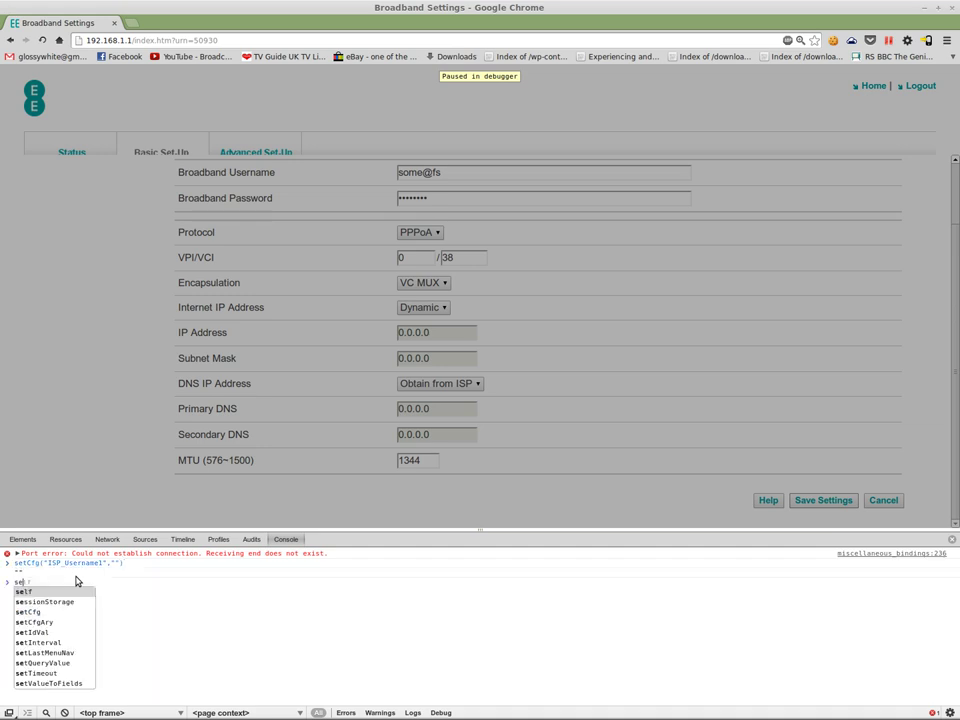
key("BackSpace")
key("BackSpace")
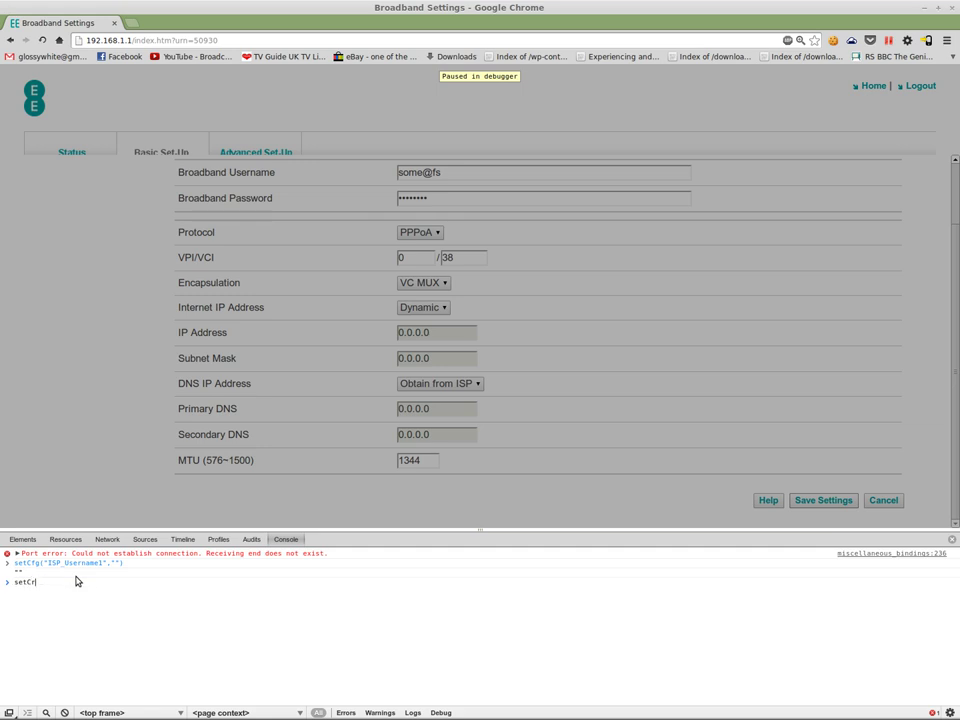
key("Tab")
type("(\"ISP_Password1\",\"\")")
key("Return")
Step: Resume the paused script and confirm Broadband username and password reload empty, MTU 1344
left_click(148, 539)
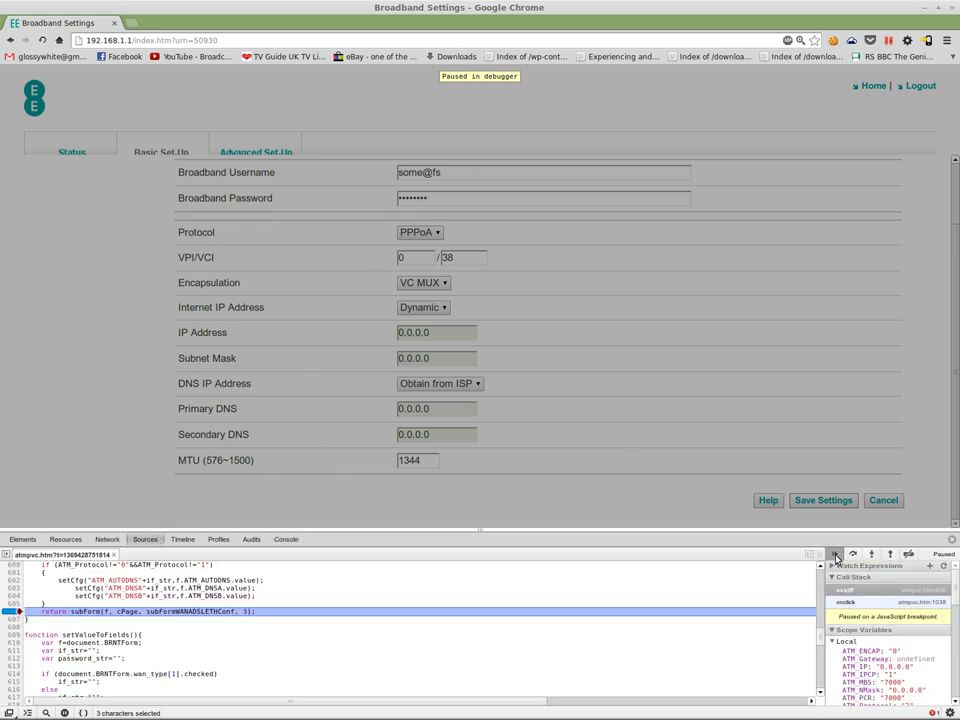
left_click(835, 555)
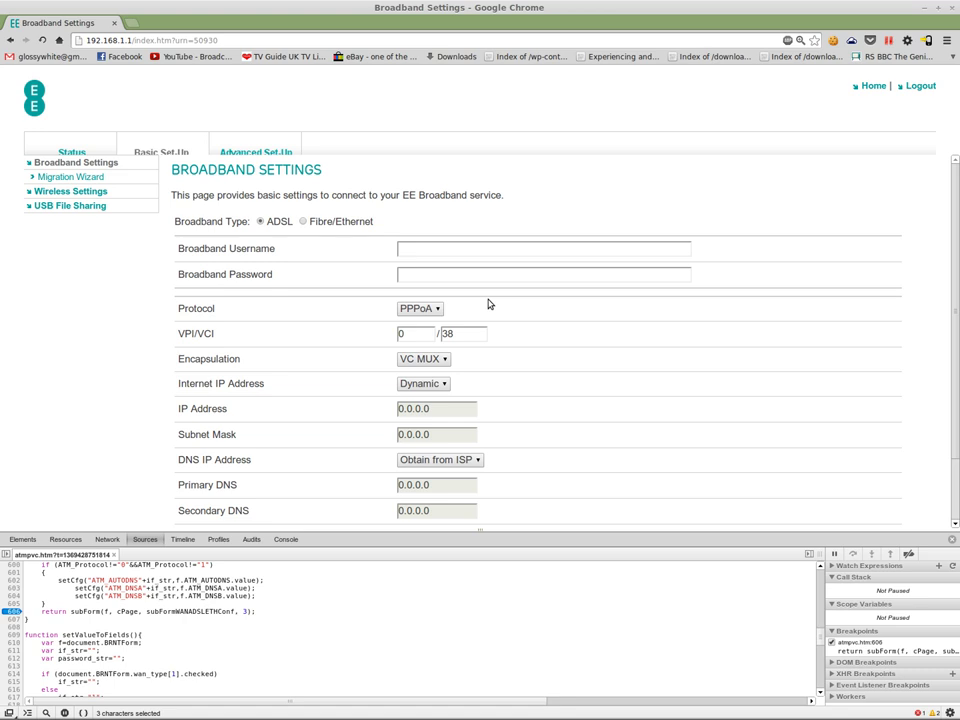
scroll(514, 351, "down", 2)
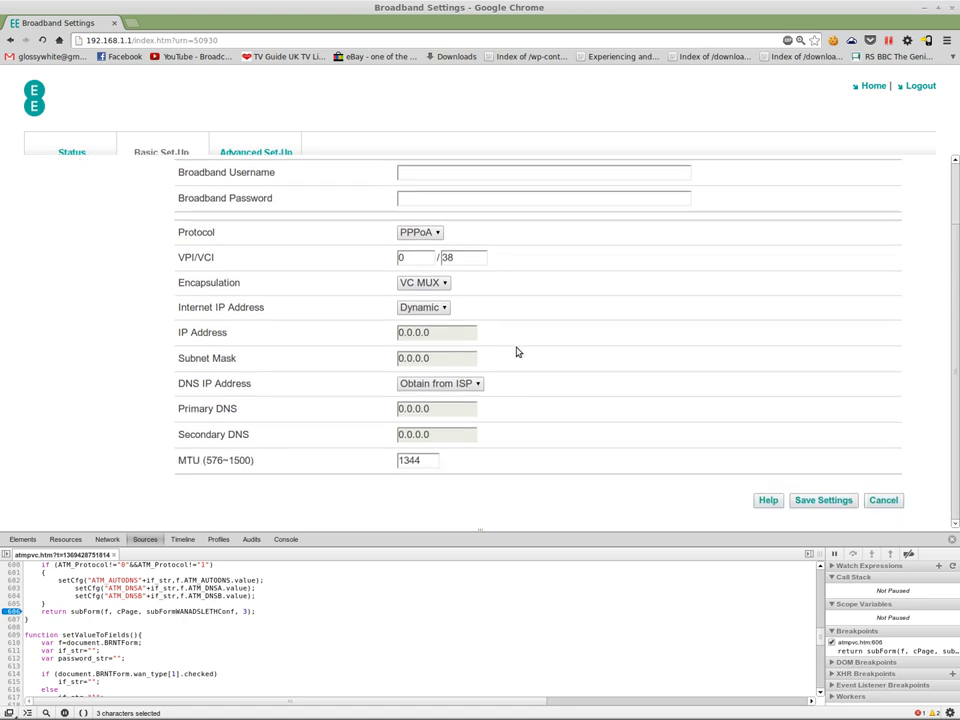
scroll(590, 382, "up", 2)
scroll(649, 409, "down", 2)
scroll(553, 375, "up", 2)
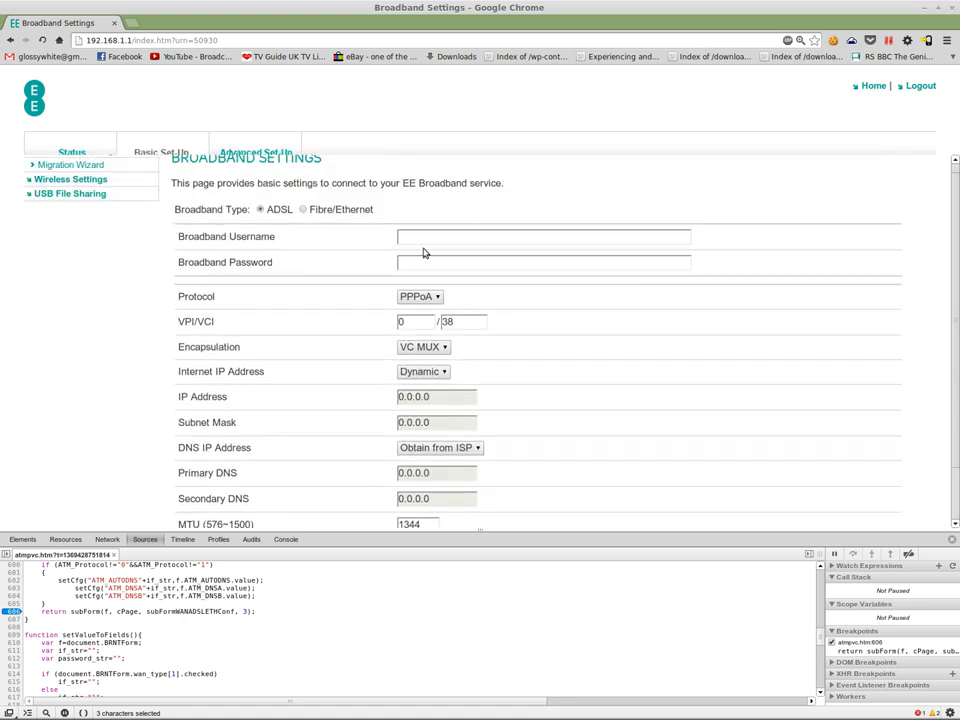
scroll(600, 400, "down", 2)
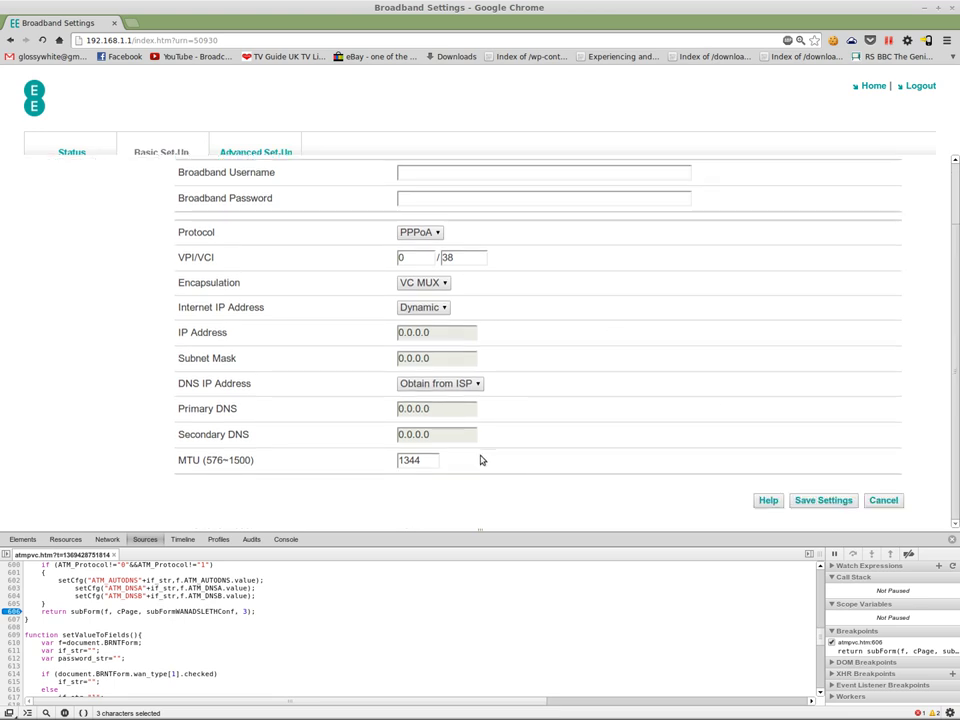